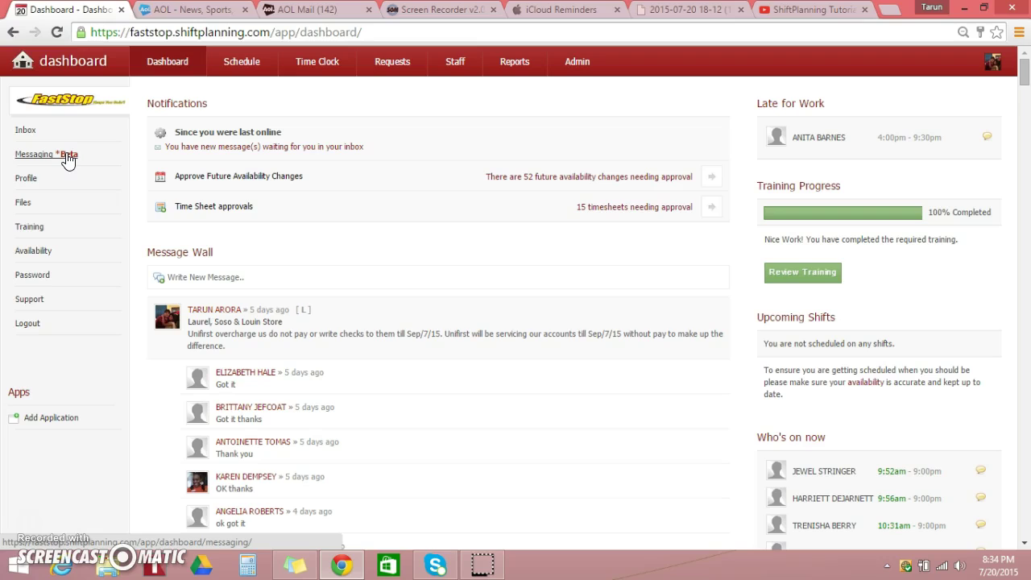
Step: Open the beta messaging area and switch its message list to the Sentbox
click(89, 159)
click(53, 158)
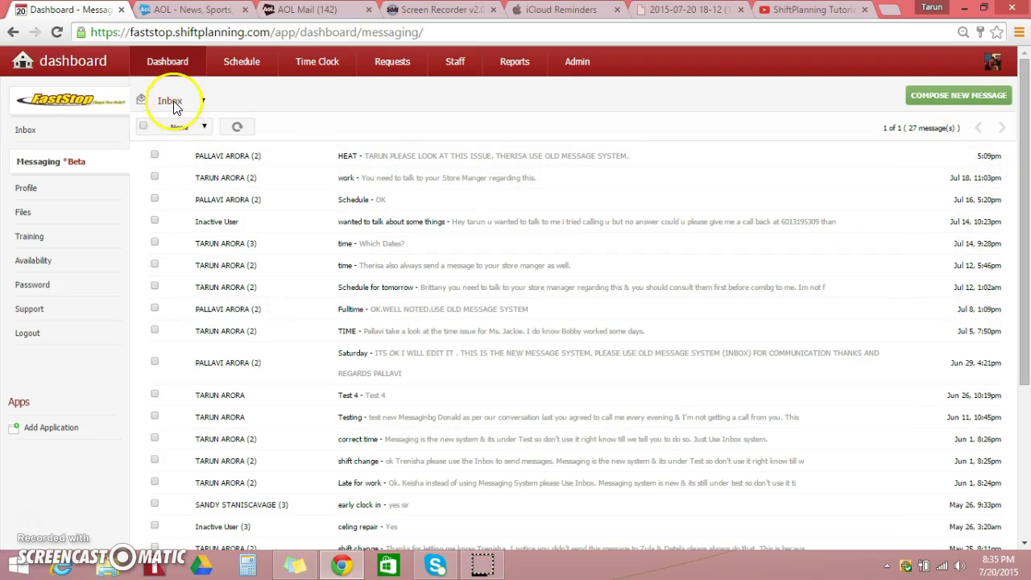
click(203, 103)
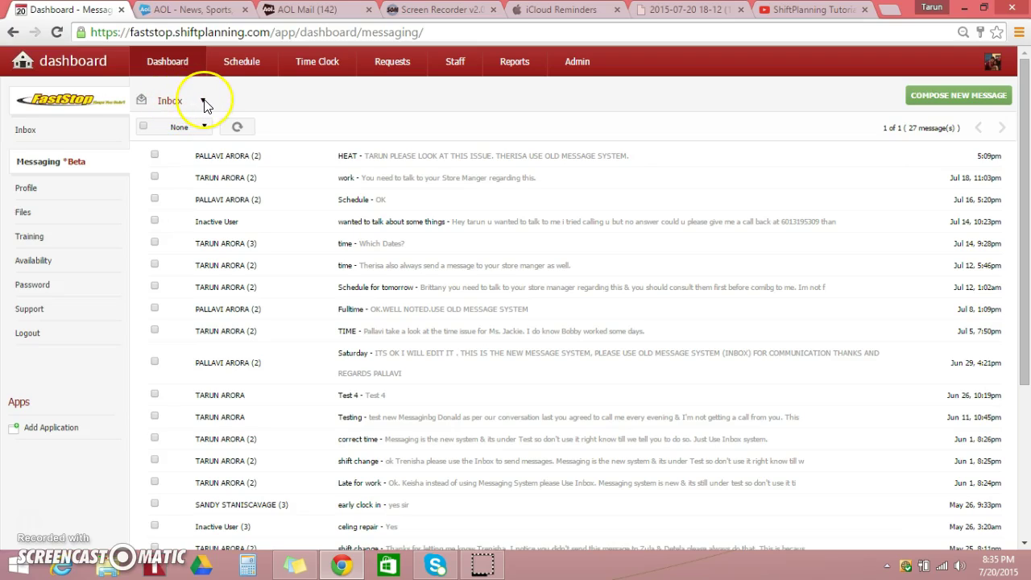
click(203, 103)
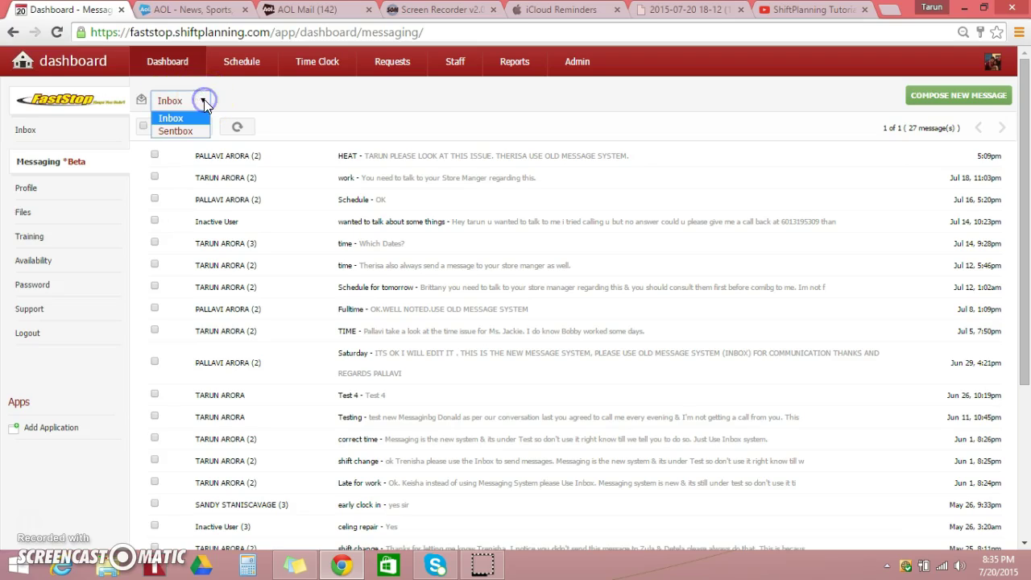
click(177, 131)
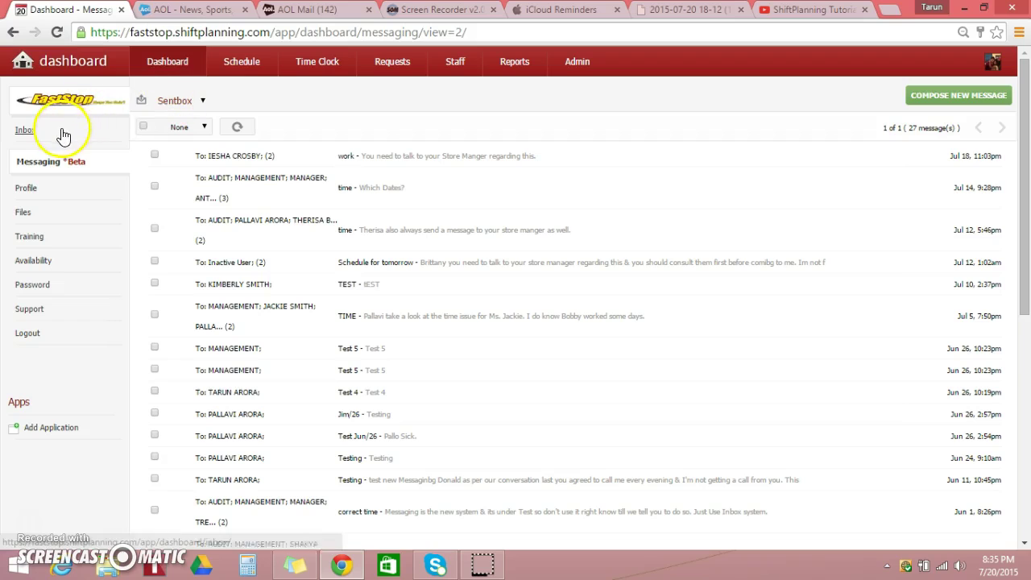
Step: Return the message list to the Inbox and reopen the beta messaging area
click(200, 106)
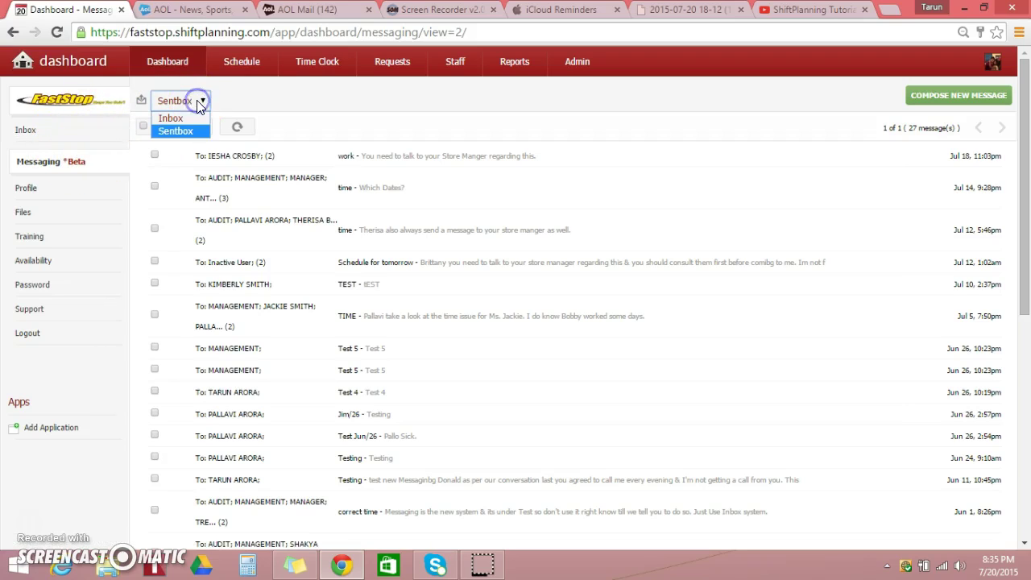
click(184, 120)
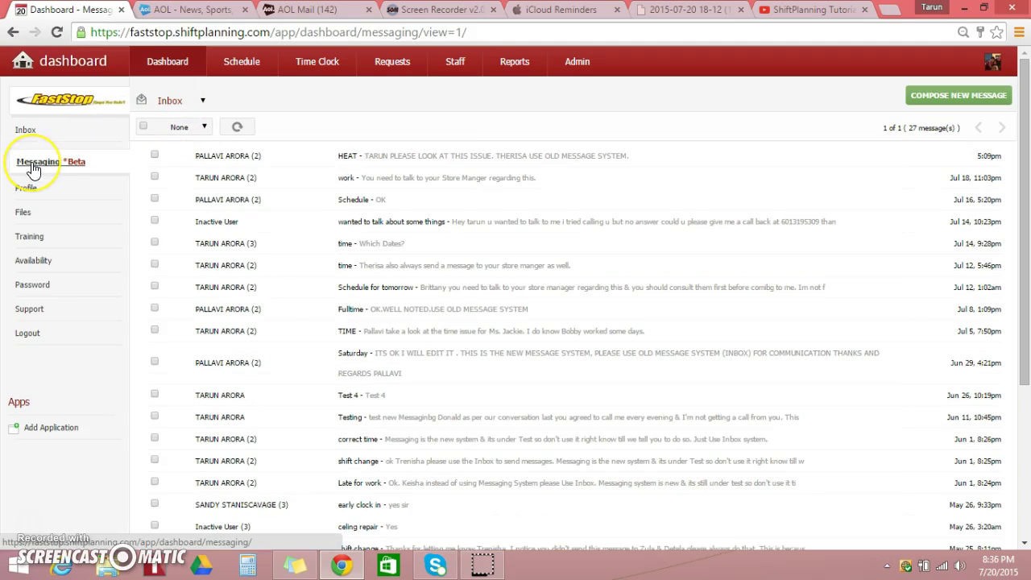
click(33, 165)
click(165, 103)
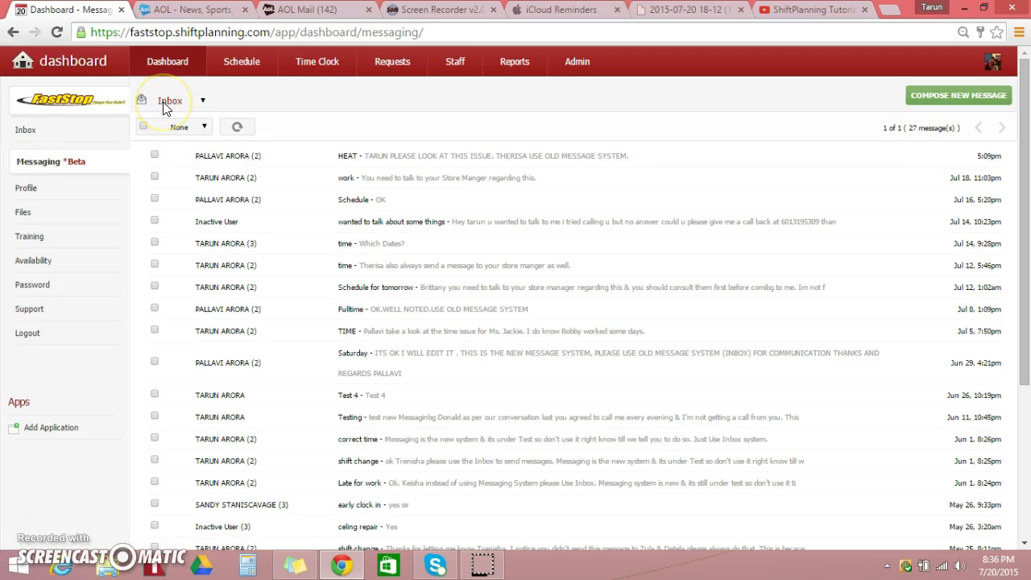
Step: Show the Sentbox and open the Jul 14 conversation with the subject "time"
click(203, 101)
click(184, 119)
click(295, 101)
click(201, 101)
click(265, 95)
click(202, 101)
click(192, 133)
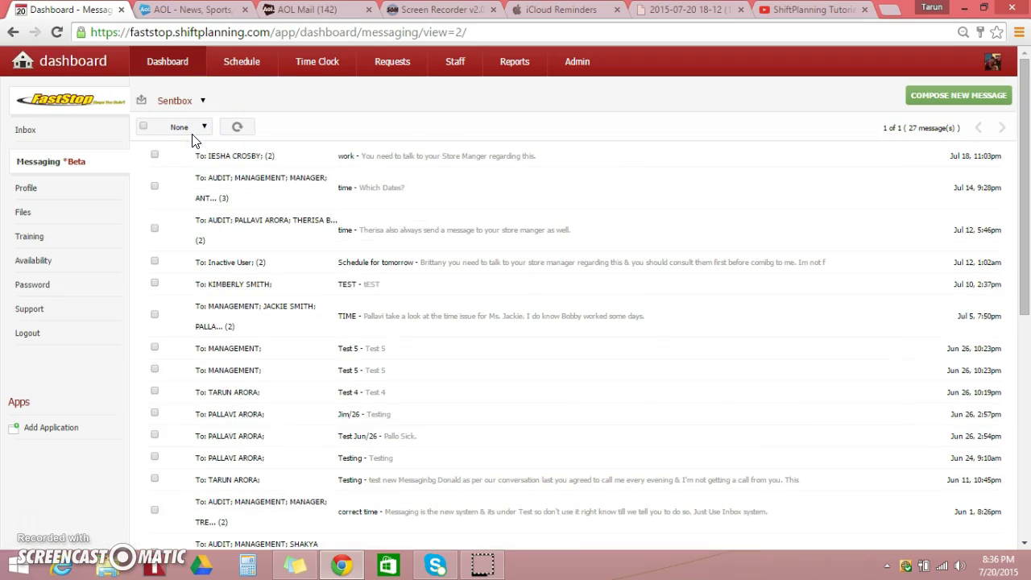
click(243, 182)
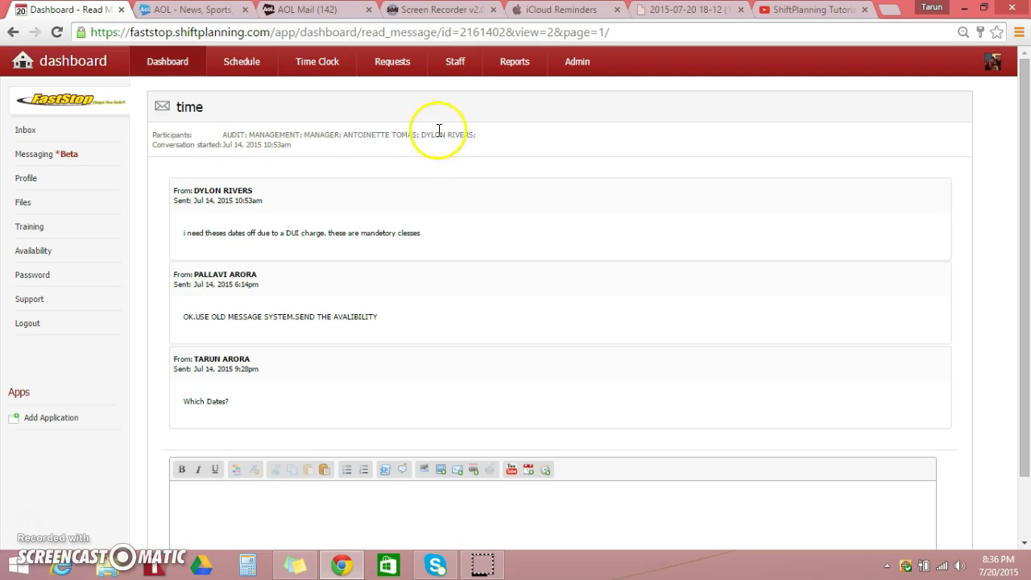
Step: Return to the dashboard, go back to beta messaging and start composing a new message
click(165, 71)
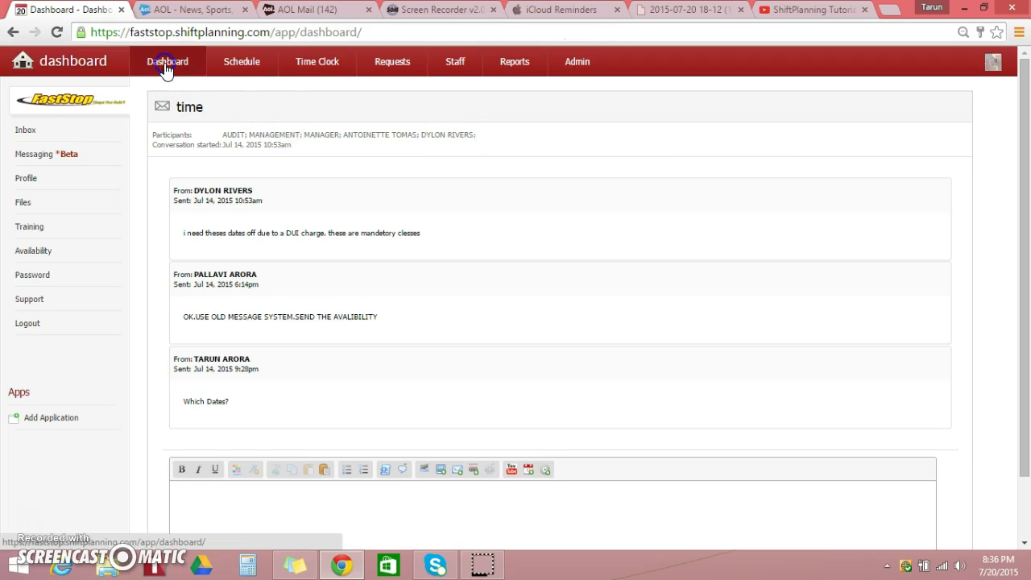
click(39, 162)
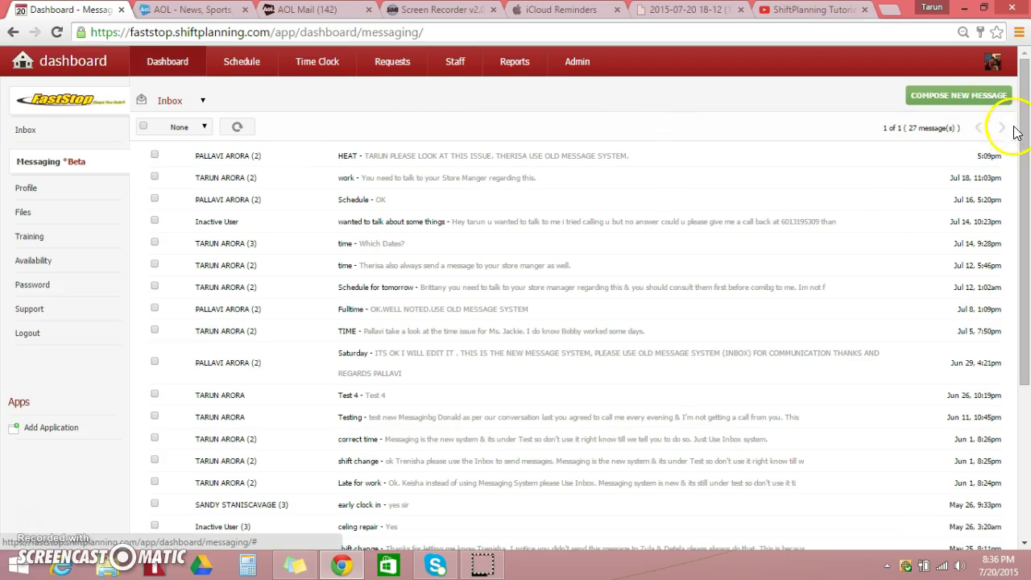
click(968, 101)
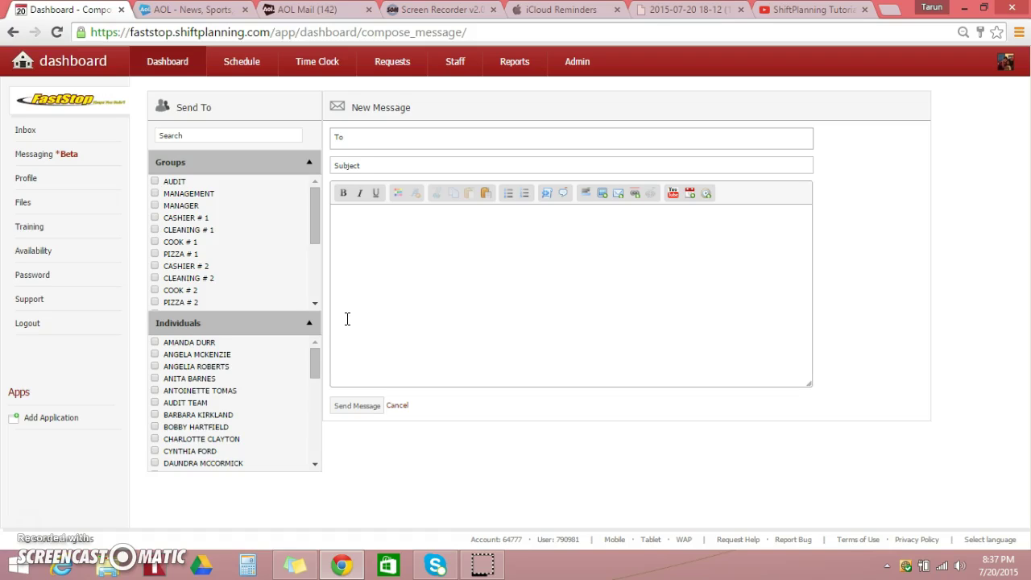
Step: Try the CASHIER # 1 group and an individual found by searching for "ang" as recipients, removing each one again
click(155, 218)
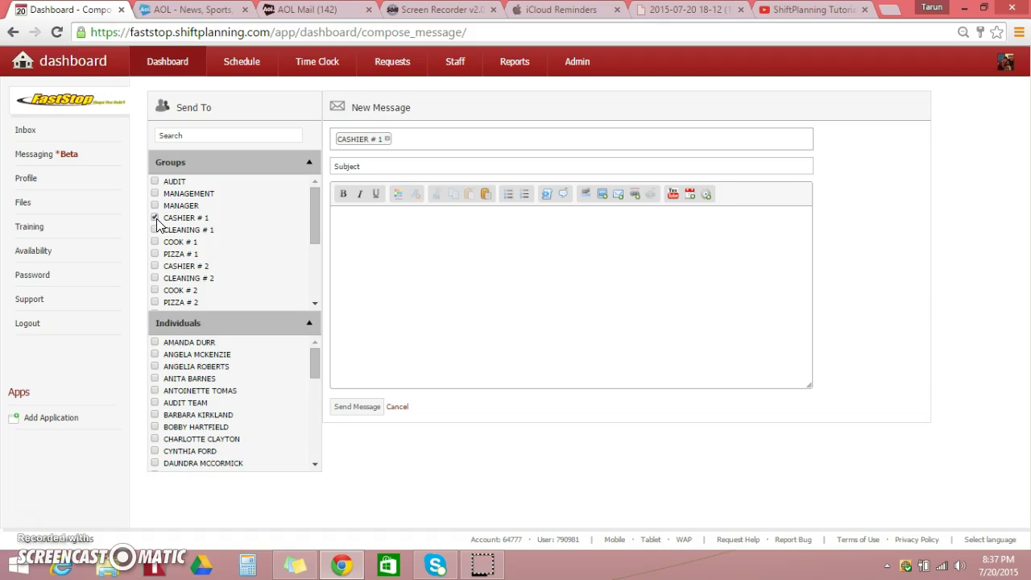
click(155, 218)
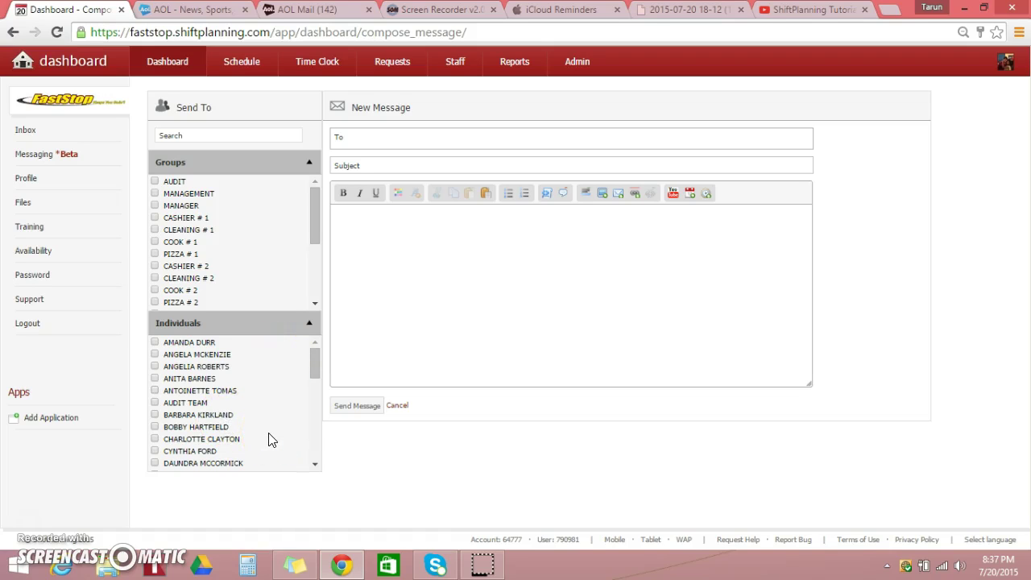
click(292, 134)
text(ang)
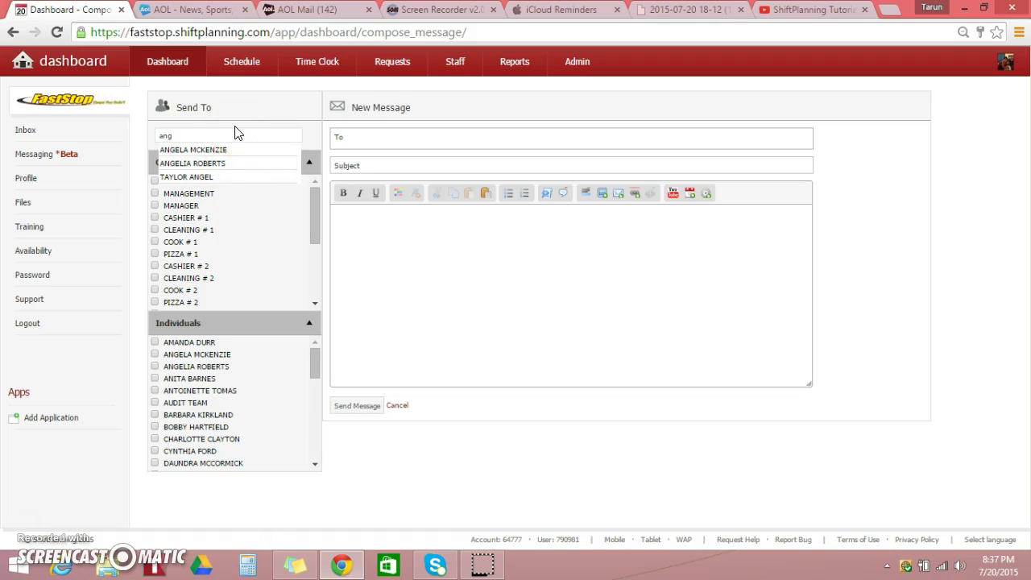
click(224, 152)
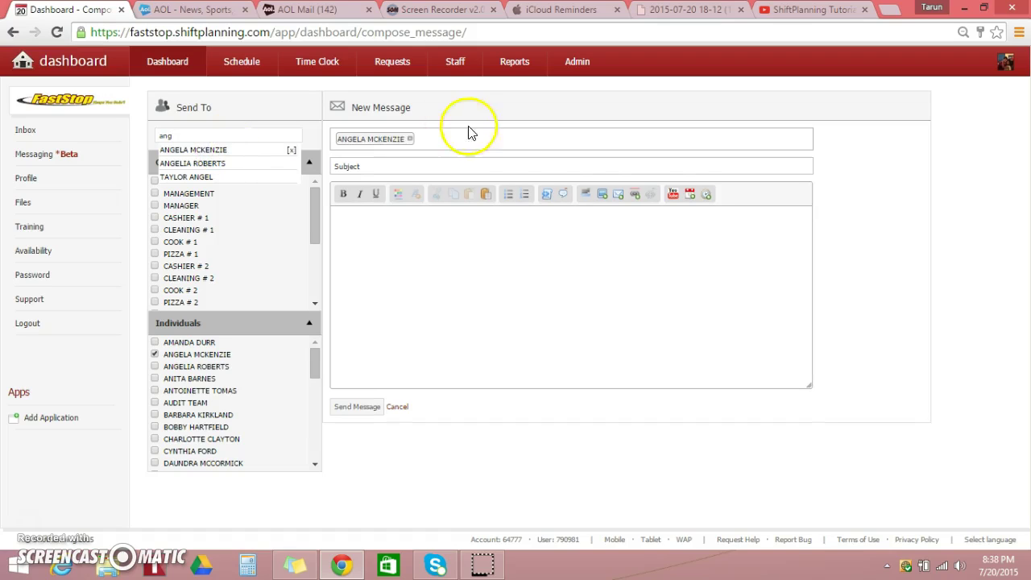
click(408, 140)
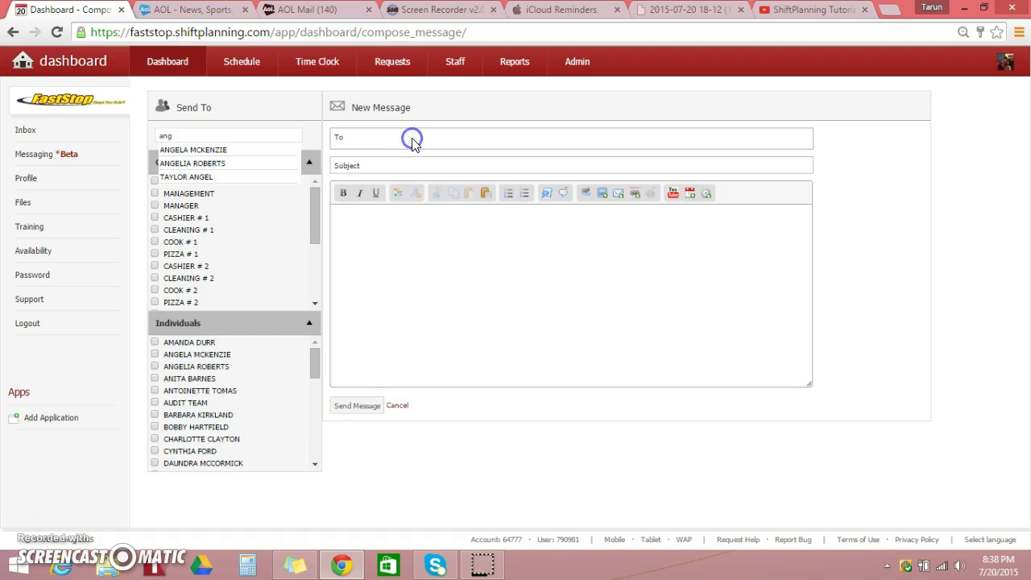
Step: Try selecting three people from the Individuals list as recipients and remove all of them
click(321, 355)
mouse_move(316, 360)
mouse_down()
mouse_move(317, 444)
mouse_move(311, 348)
mouse_up()
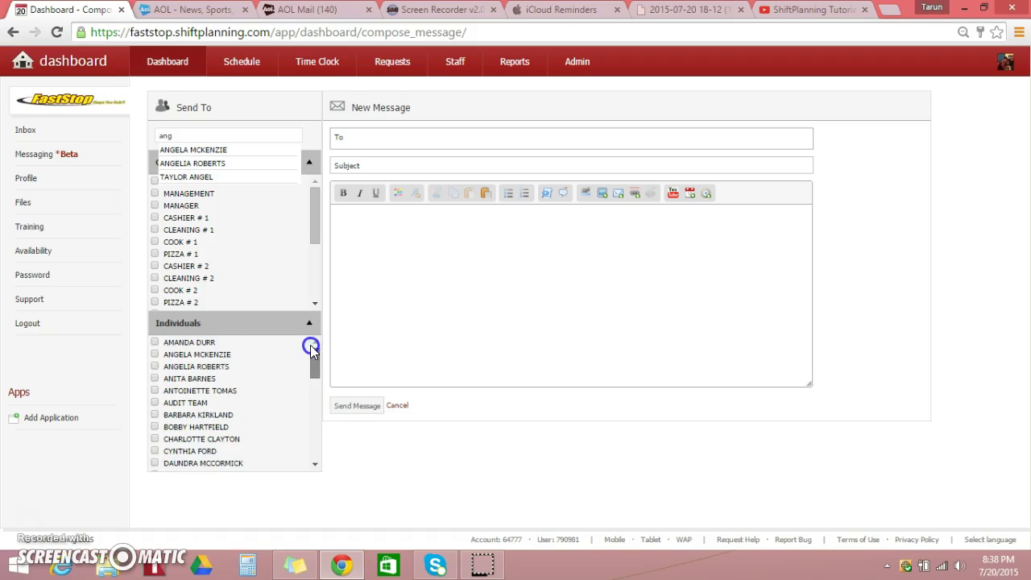
click(153, 343)
click(156, 367)
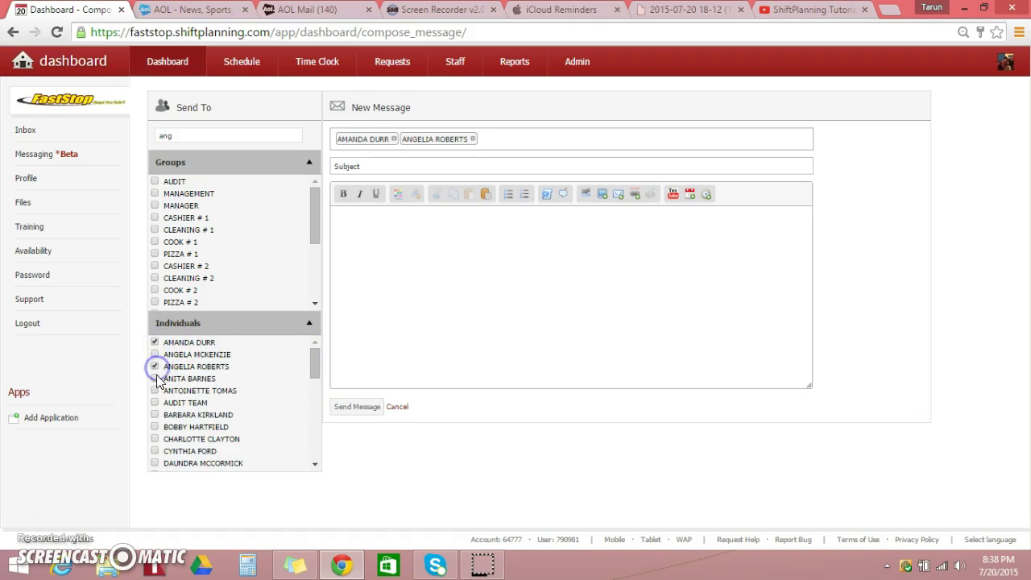
click(155, 391)
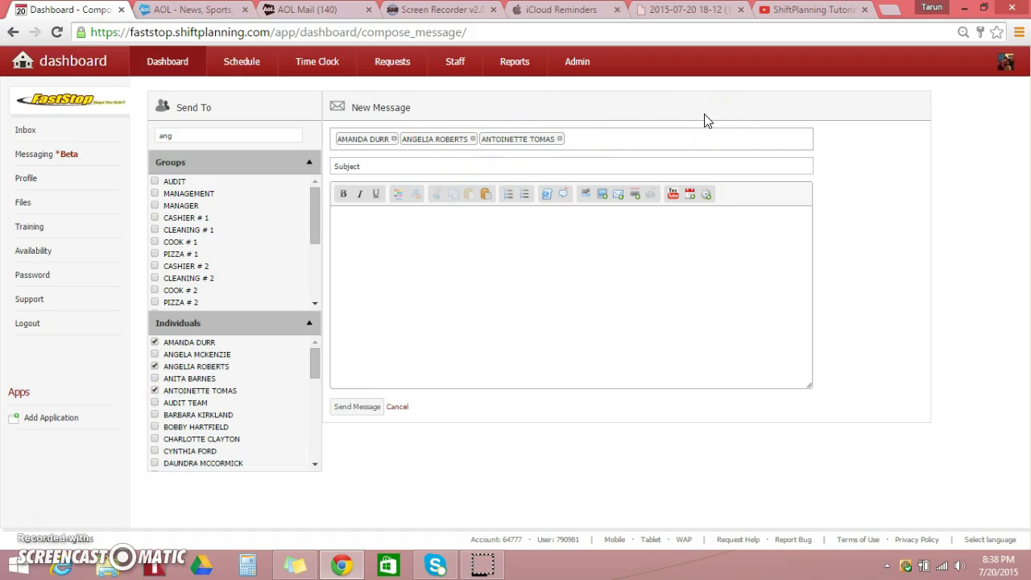
click(154, 392)
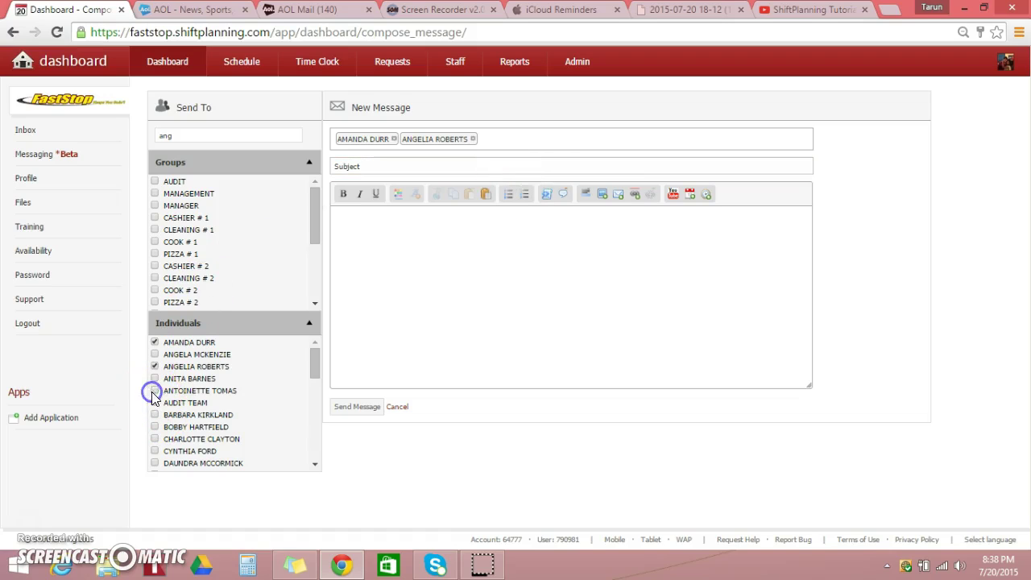
click(473, 138)
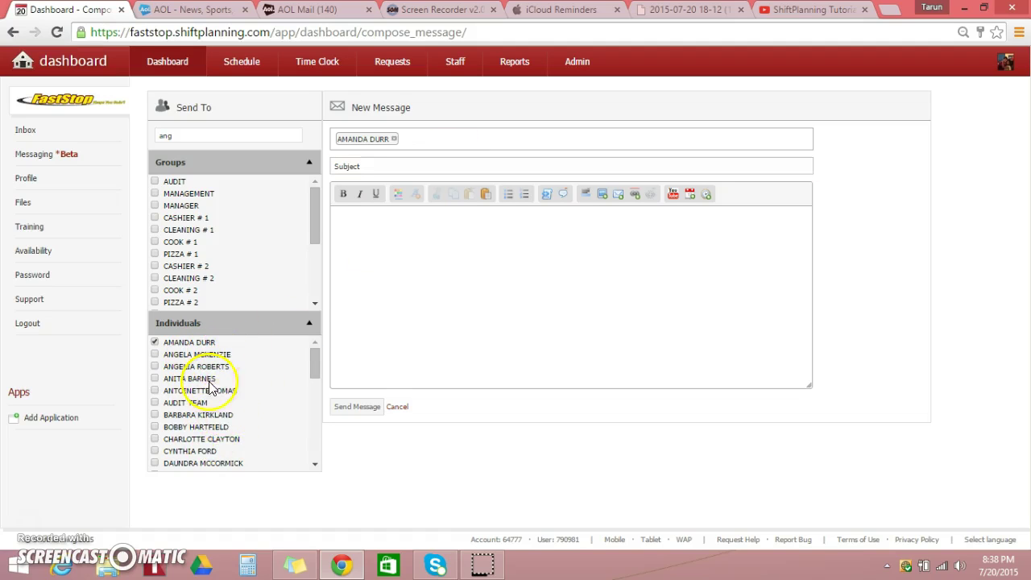
mouse_move(314, 353)
mouse_down()
mouse_move(326, 453)
mouse_move(315, 417)
mouse_move(320, 349)
mouse_up()
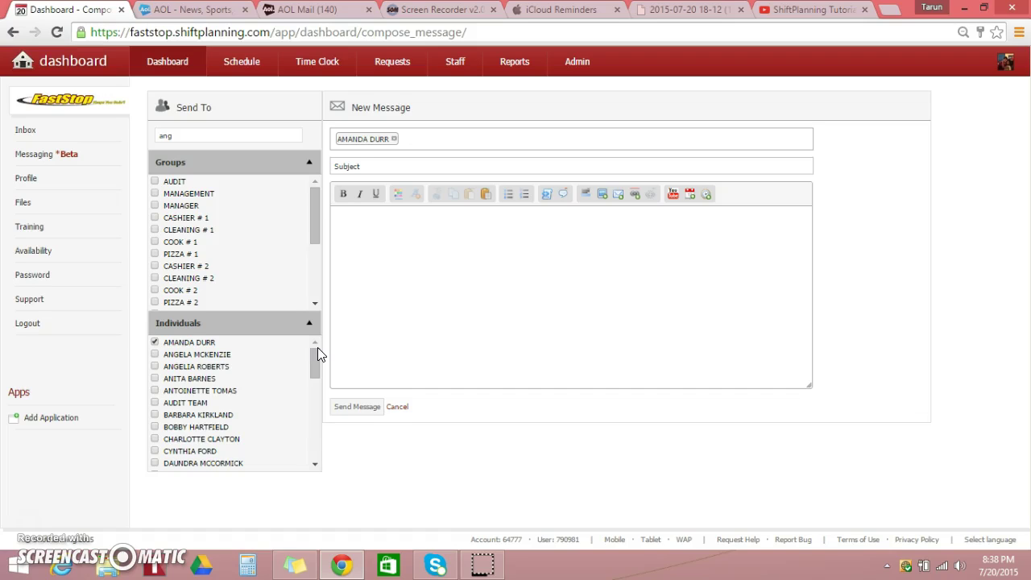
click(155, 343)
click(155, 342)
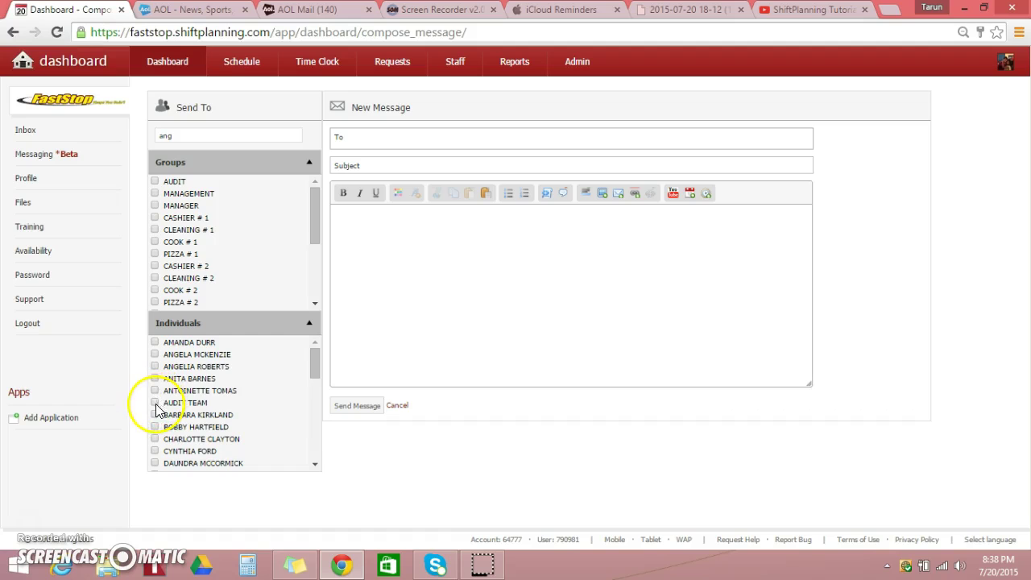
Step: Try AUDIT TEAM from the Individuals list and the AUDIT and MANAGEMENT groups as recipients, deselecting all of them
click(154, 403)
drag(317, 363, 318, 452)
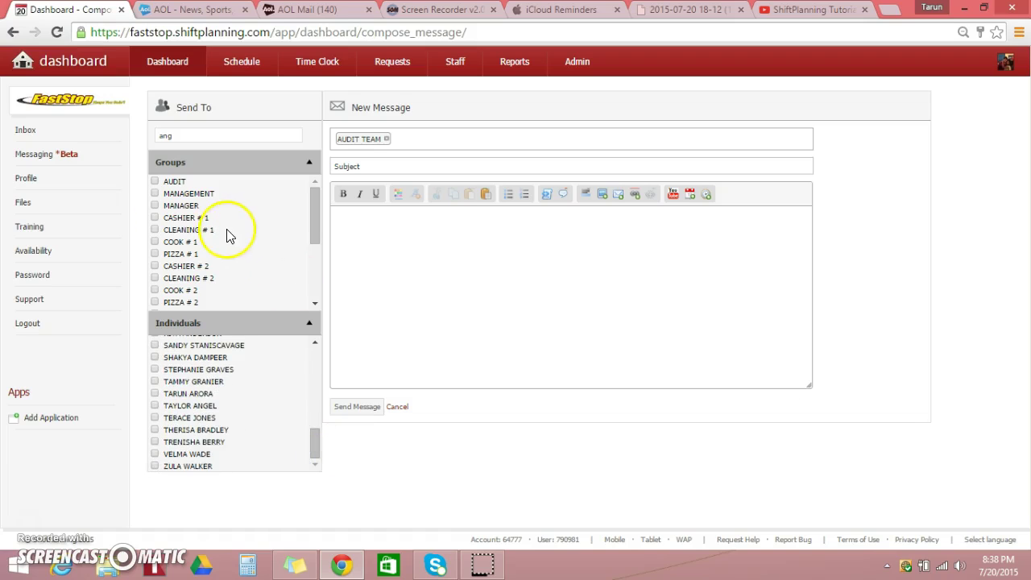
click(155, 182)
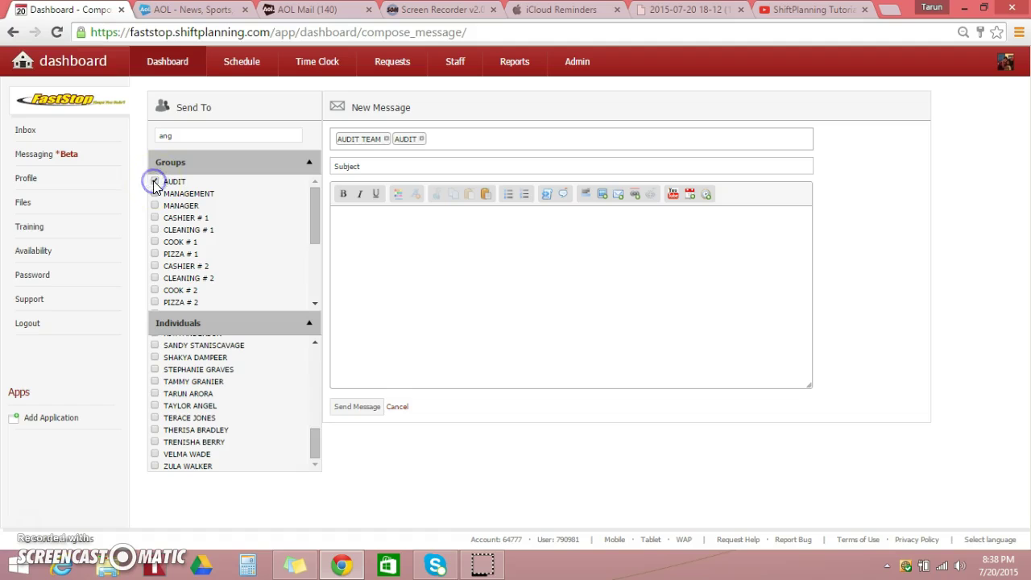
click(155, 194)
drag(317, 444, 322, 341)
click(156, 403)
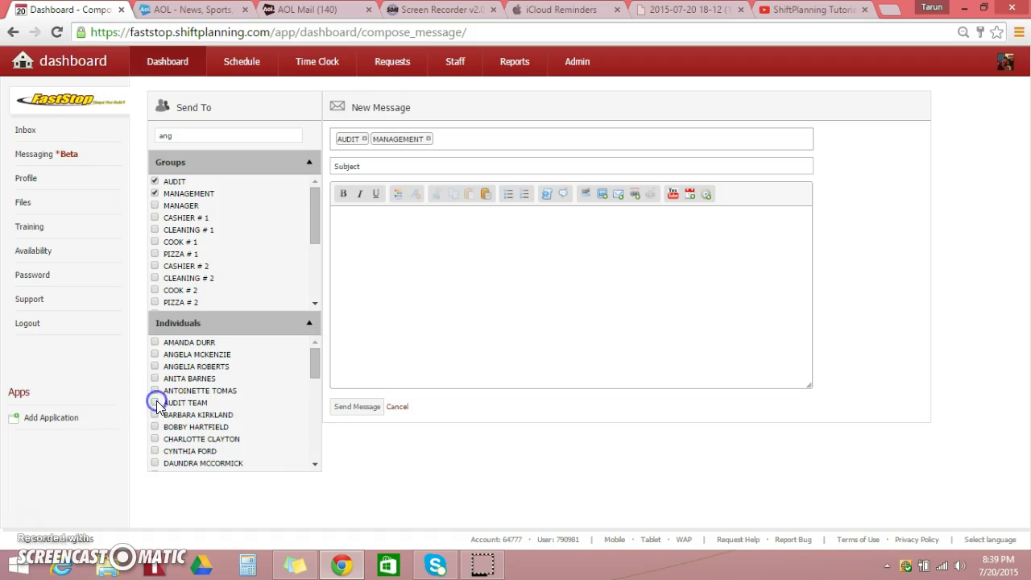
click(155, 182)
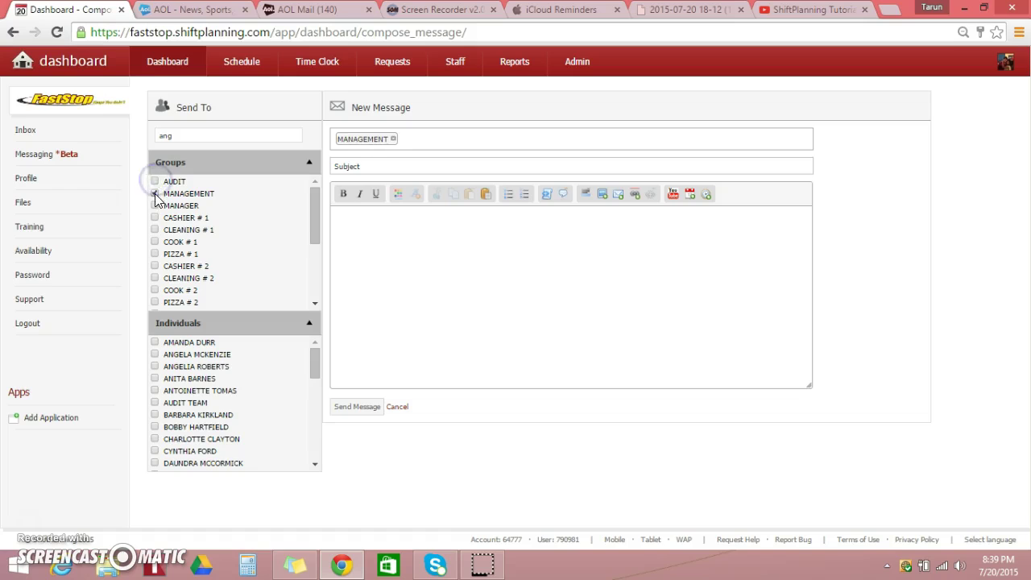
click(156, 193)
Step: Address the message to the AUDIT and MANAGEMENT groups, one employee and the signed-in user
click(155, 182)
click(155, 194)
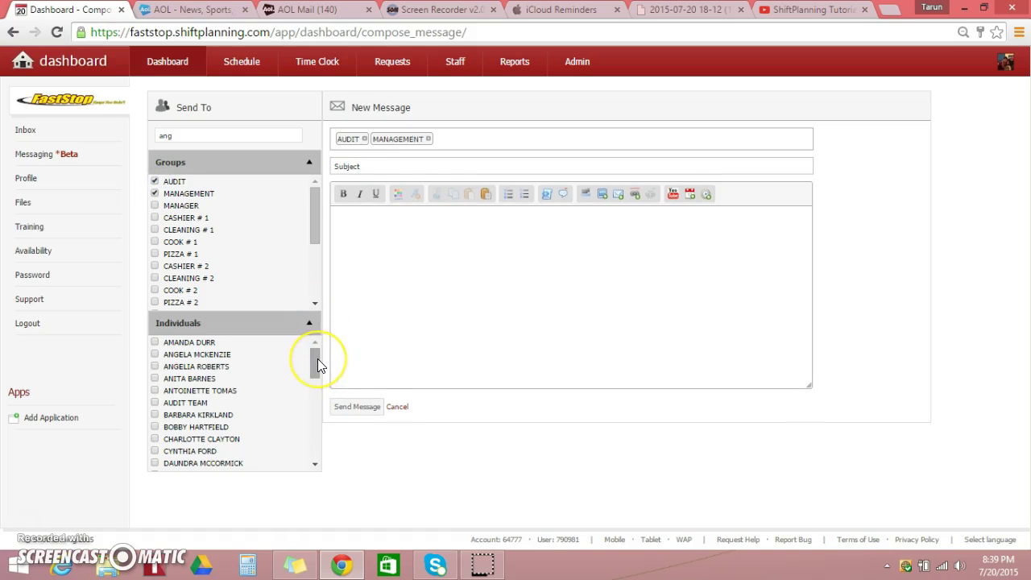
click(154, 368)
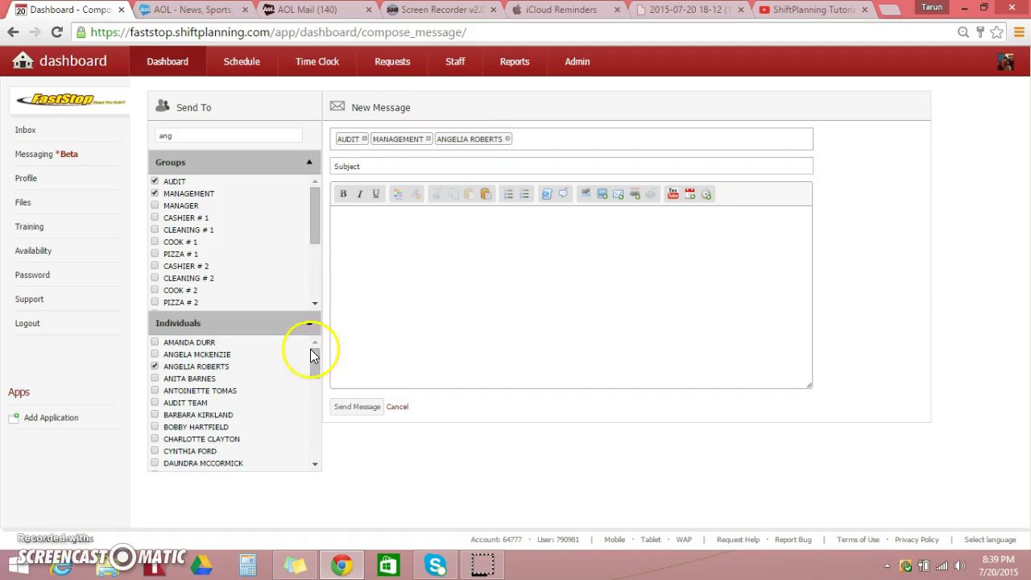
drag(314, 362, 326, 449)
click(154, 393)
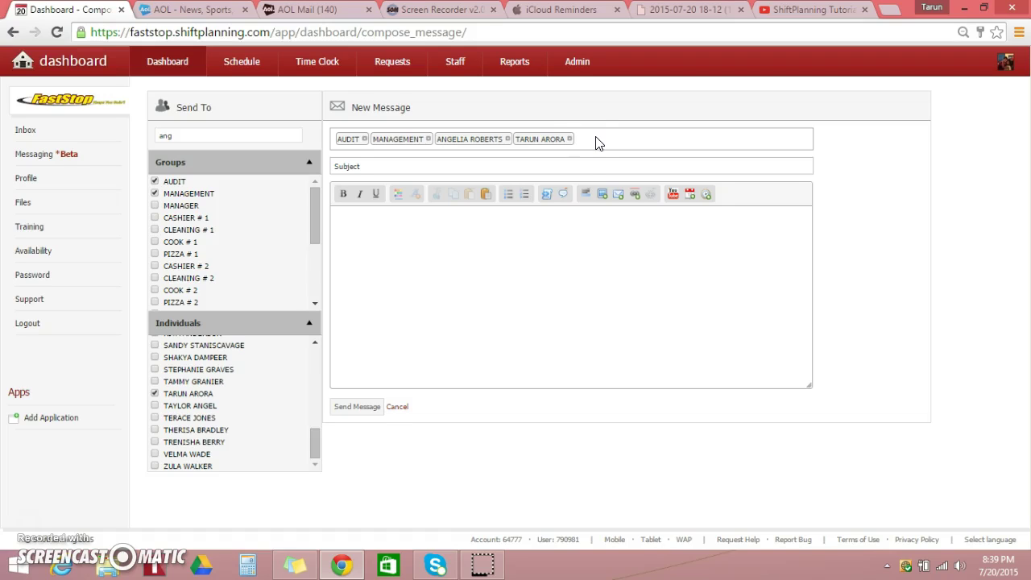
Step: Enter "Clock in problem" as the message subject and place the cursor in the message body
click(532, 165)
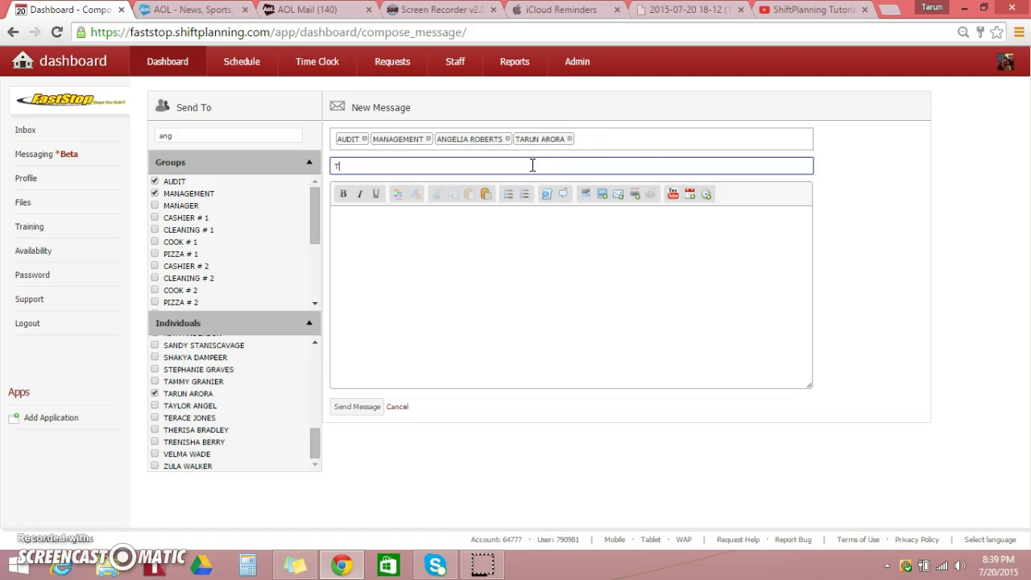
text(TI)
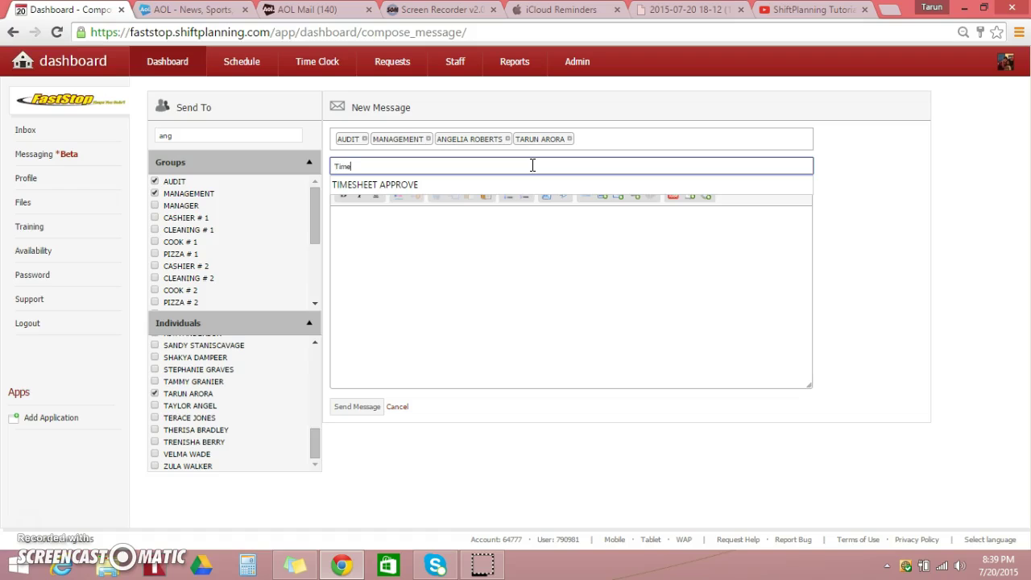
text(me)
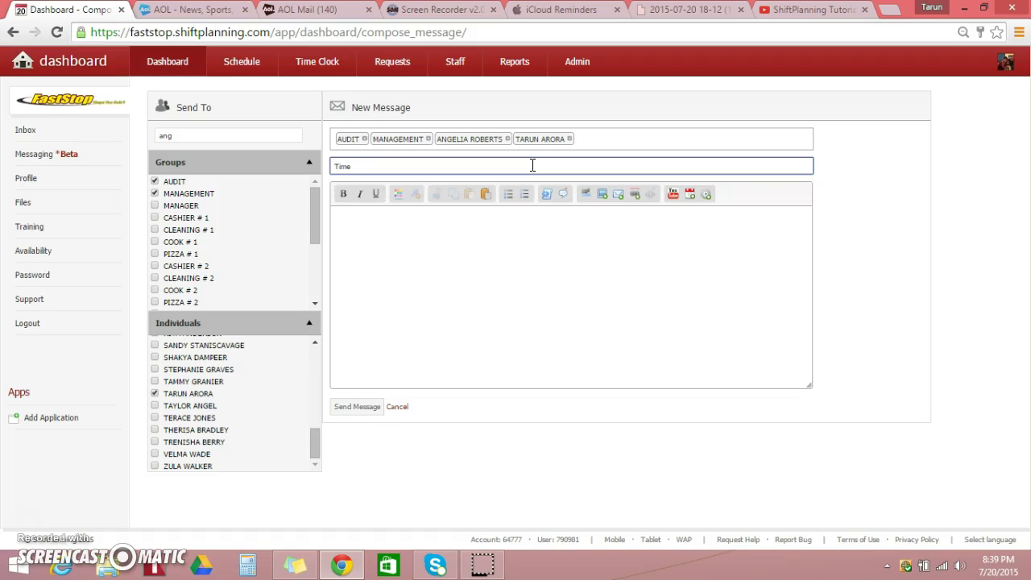
key(BackSpace)
key(BackSpace)
key(BackSpace)
key(BackSpace)
key(BackSpace)
text(Cloc)
click(420, 234)
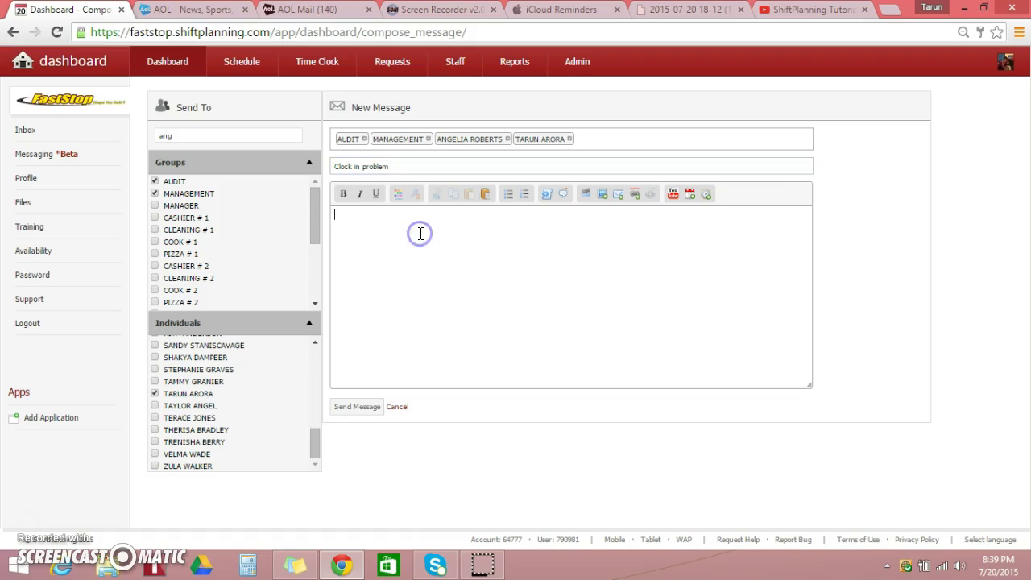
Step: Write "Hello" in bold at the start of the message body
click(344, 214)
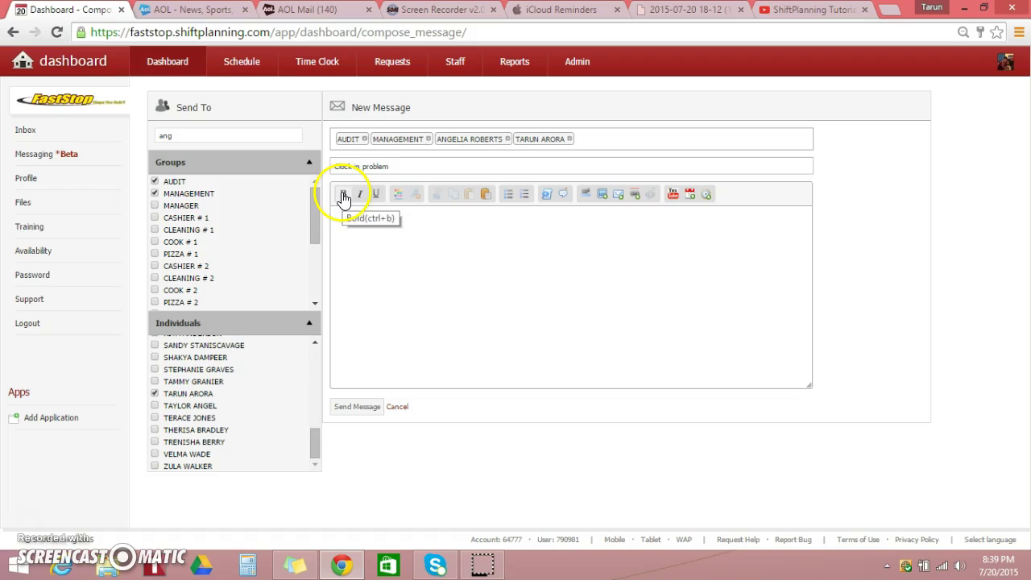
click(345, 198)
click(417, 283)
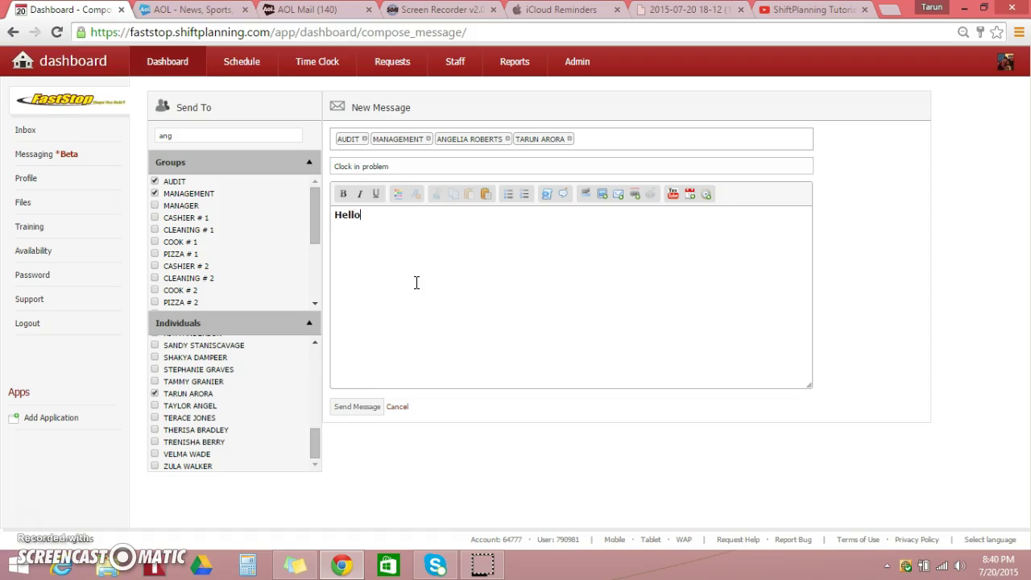
Step: Continue the sentence with plain "I came in", italic "today at 10:00 Am" and underlined italic "& worked till 4:00 Pm"
click(343, 195)
click(443, 329)
click(443, 329)
drag(440, 222, 430, 214)
click(362, 196)
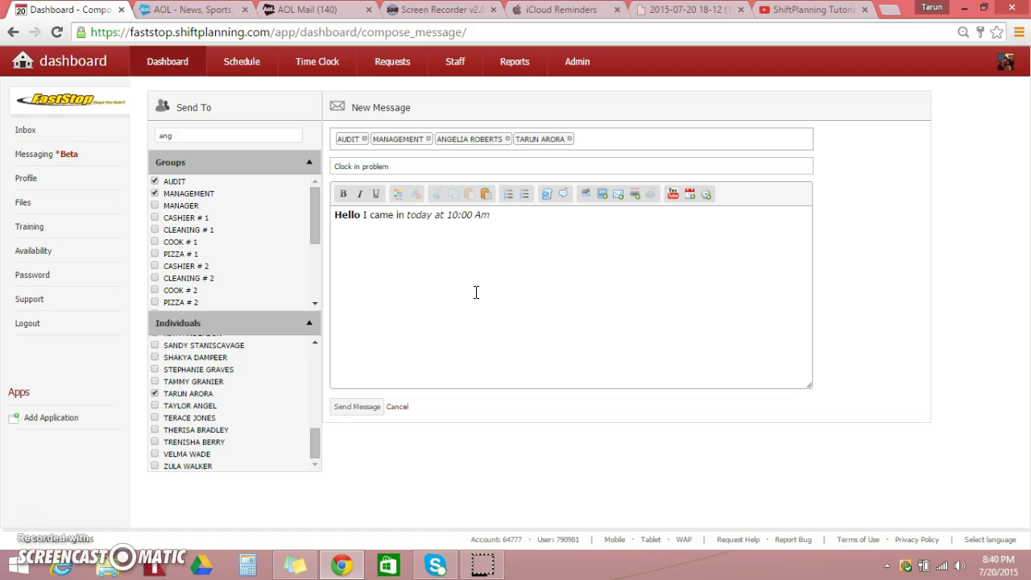
click(376, 194)
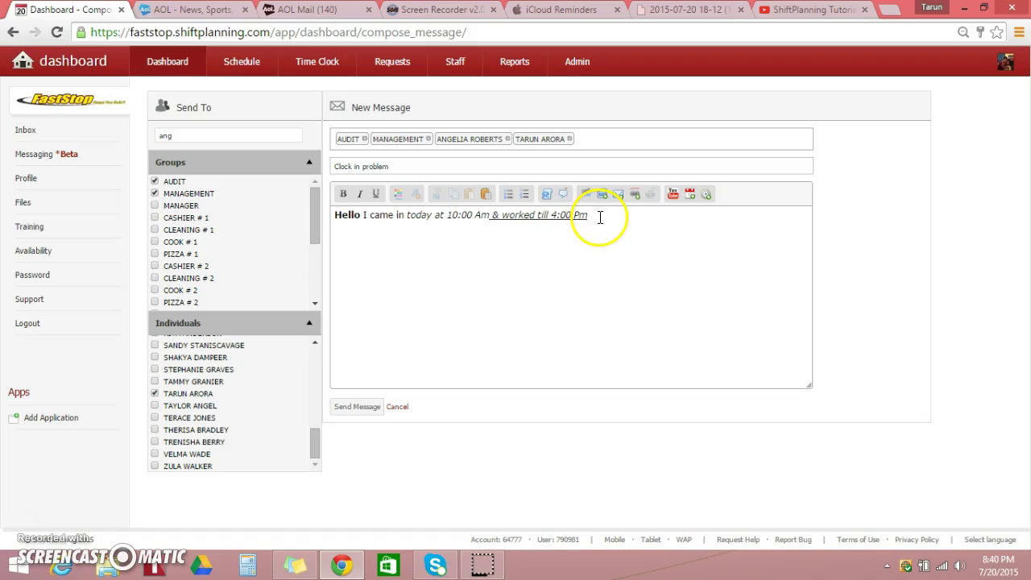
Step: Apply bold and italic to the whole sentence in the message body
drag(590, 216, 366, 215)
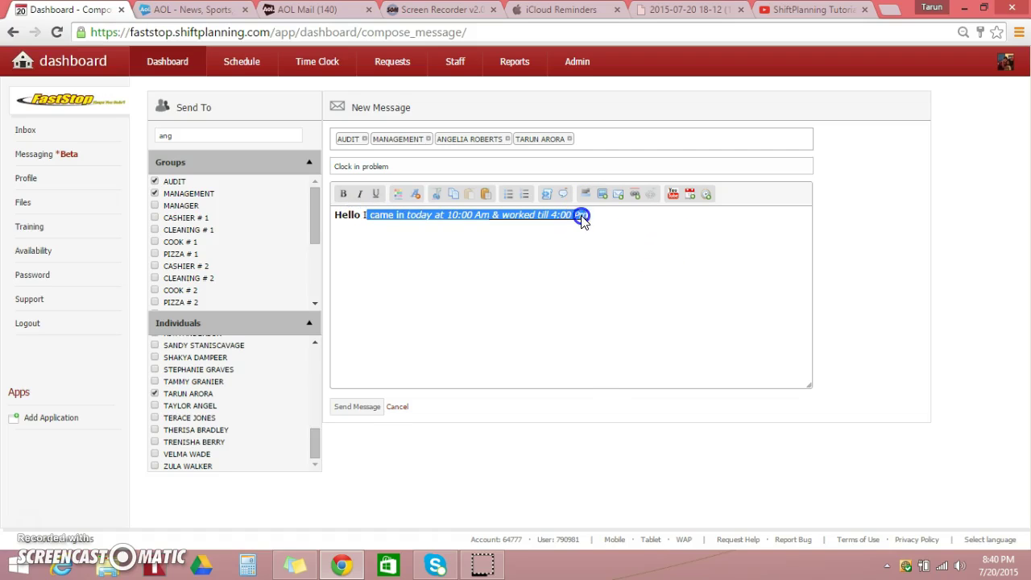
click(603, 216)
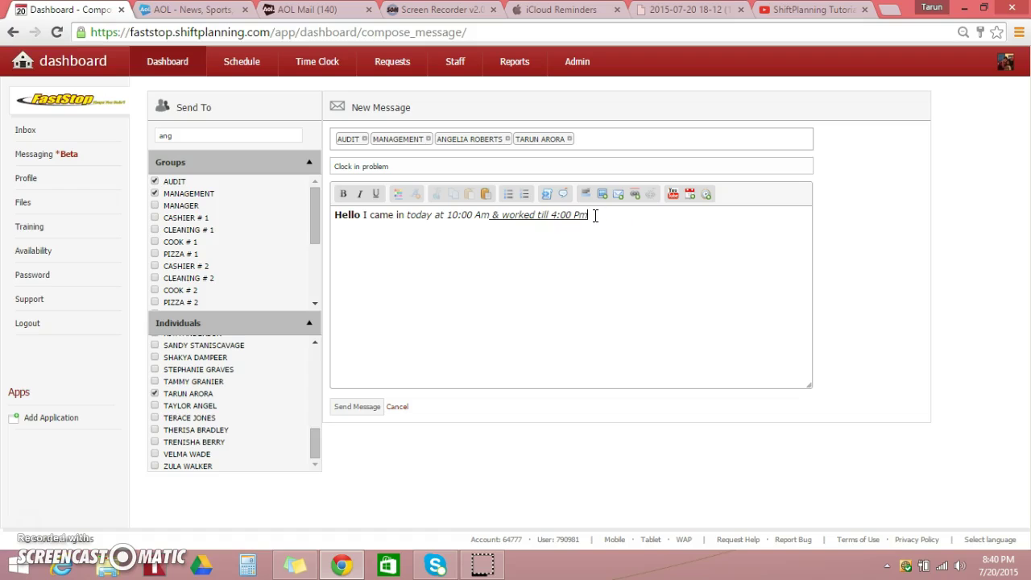
drag(589, 215, 333, 215)
click(345, 194)
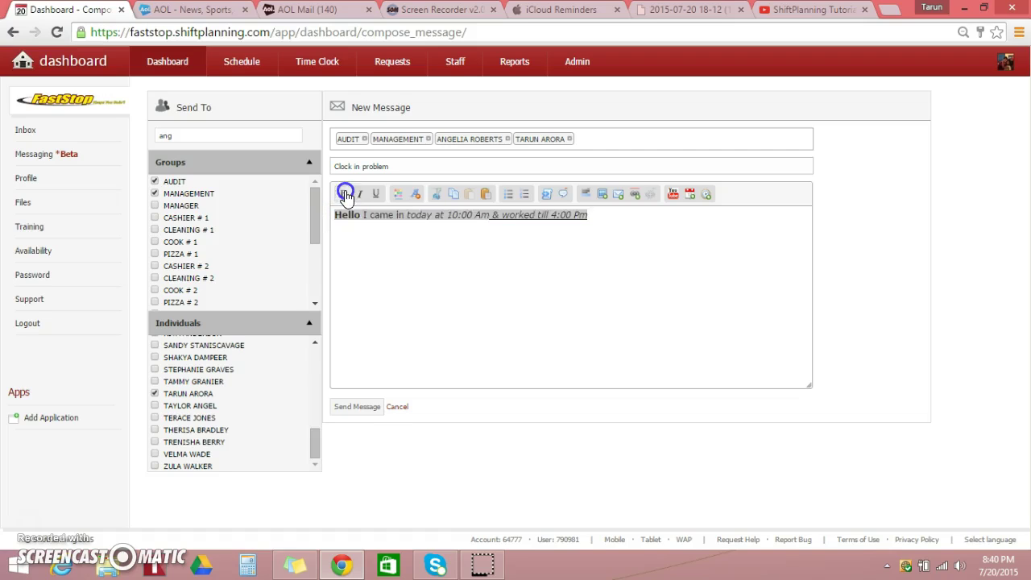
click(359, 202)
click(440, 256)
Step: Remove the bold, italic and underline formatting from the whole sentence
click(623, 216)
drag(623, 216, 334, 213)
click(345, 195)
click(345, 195)
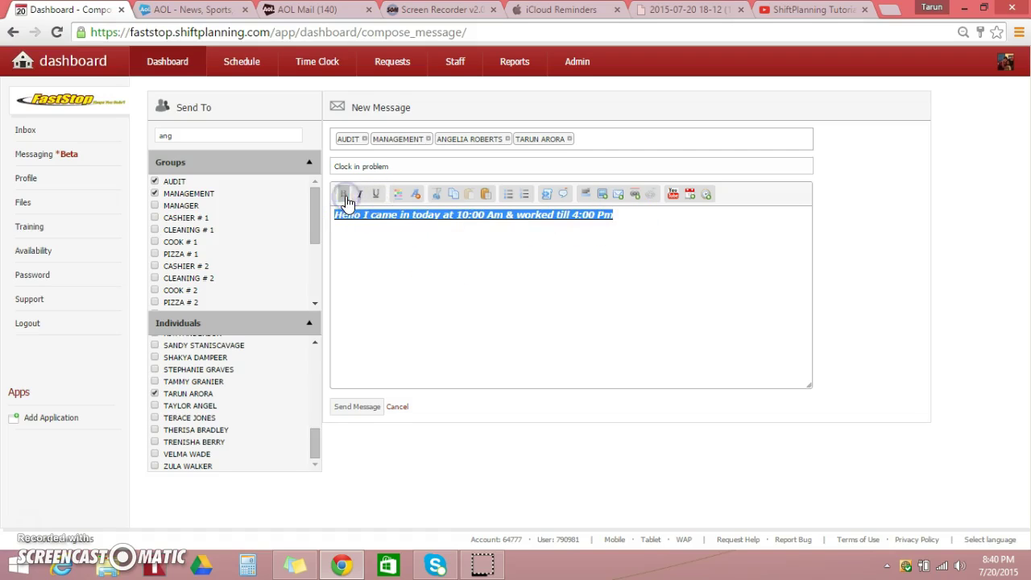
click(360, 195)
click(376, 195)
click(452, 272)
click(621, 224)
drag(621, 225, 324, 209)
click(345, 195)
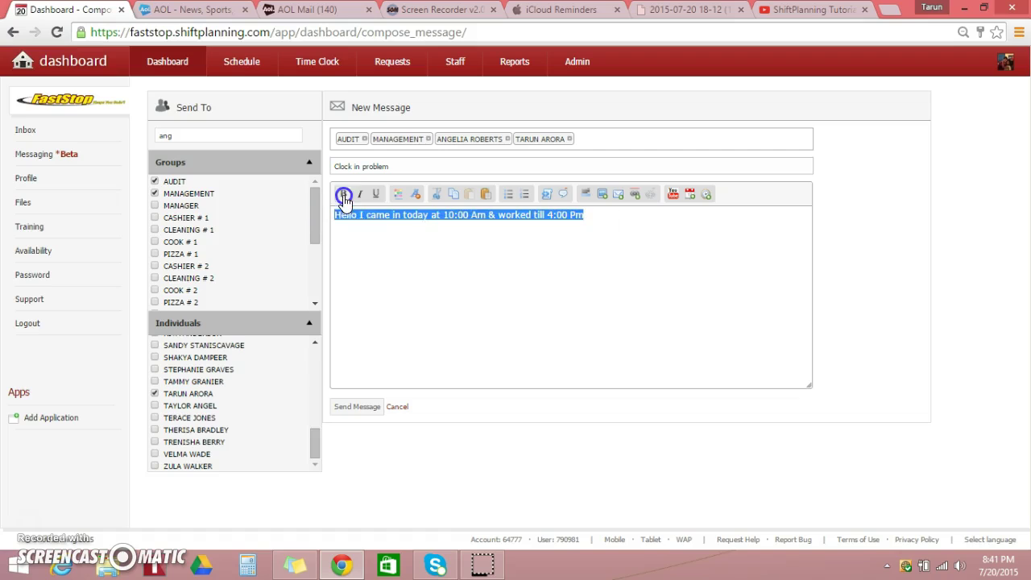
click(422, 276)
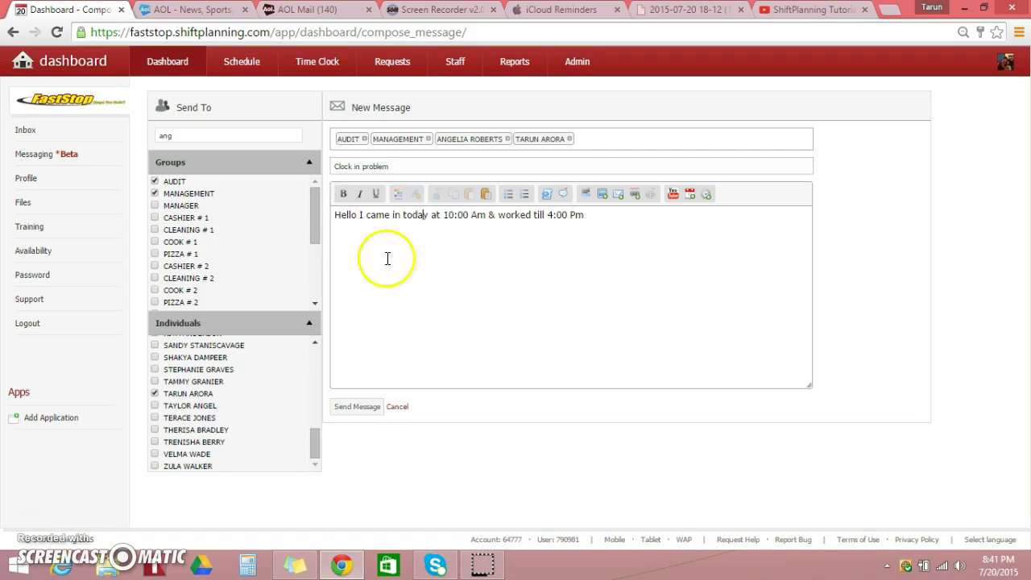
Step: Set the text colour of the whole sentence to blue
click(589, 216)
drag(589, 216, 333, 216)
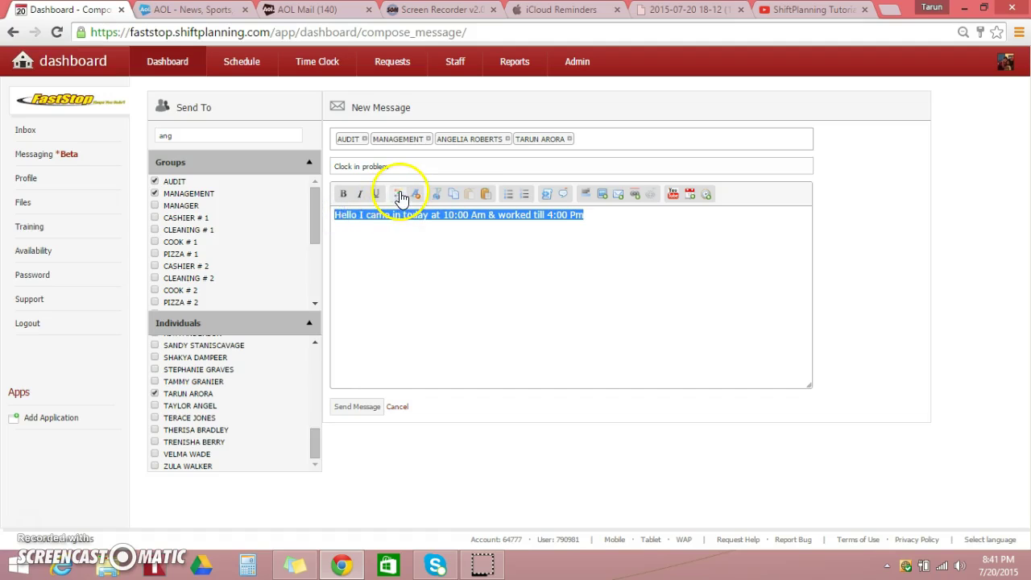
click(400, 195)
click(401, 196)
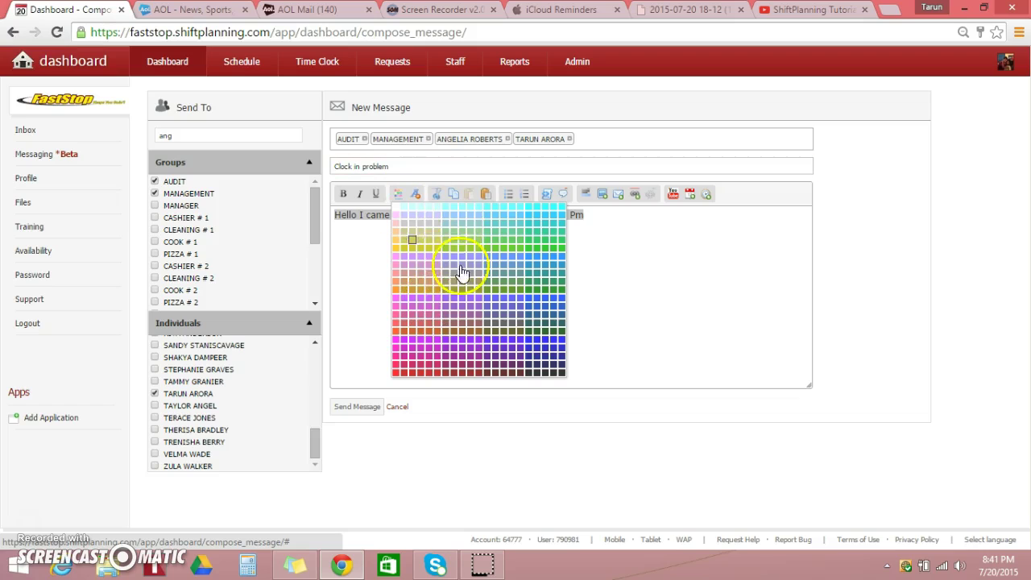
click(562, 346)
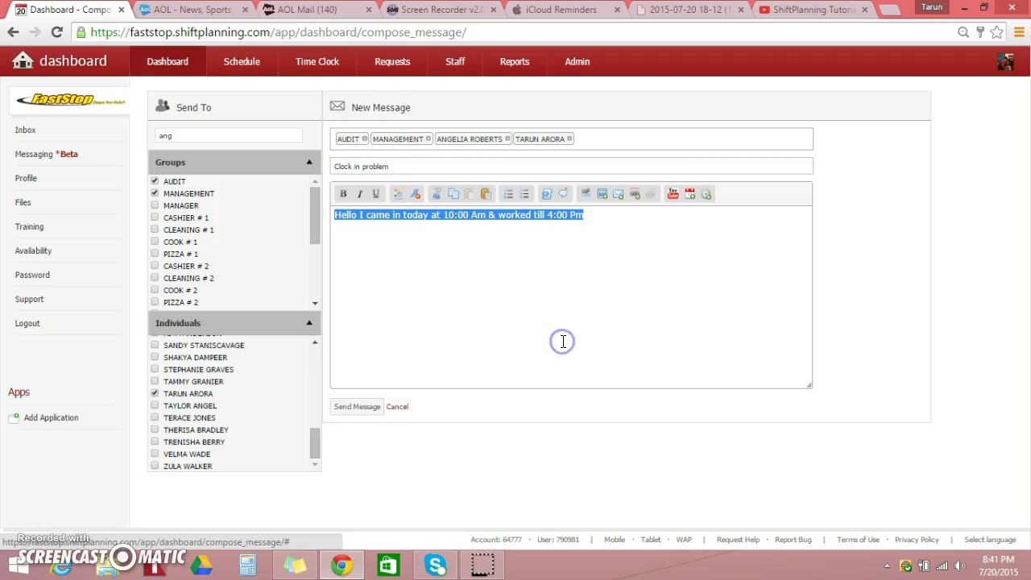
click(603, 212)
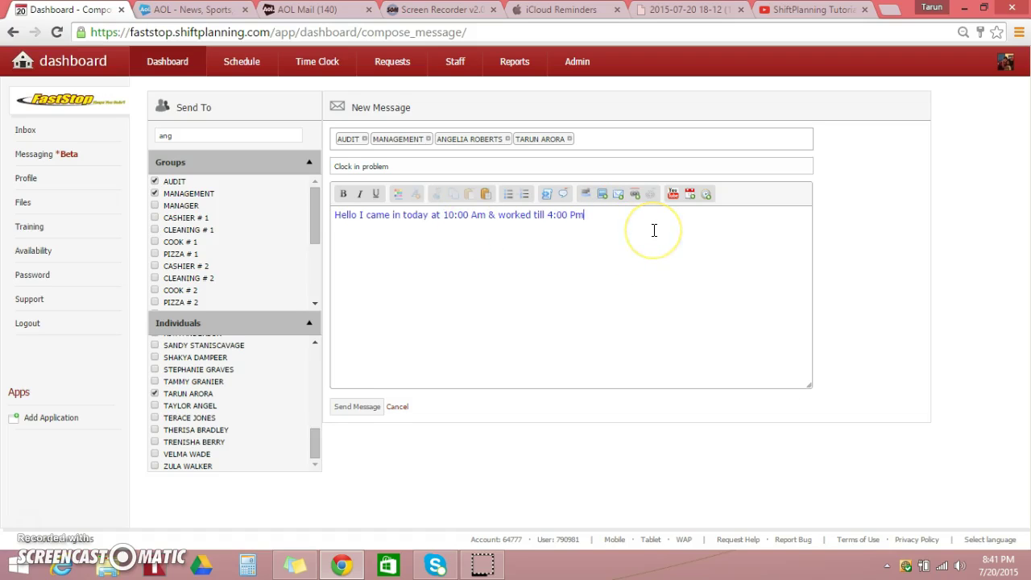
Step: Add a bulleted list below the sentence with the items "# 1 this & this" and "this & that"
click(610, 233)
click(553, 218)
click(546, 241)
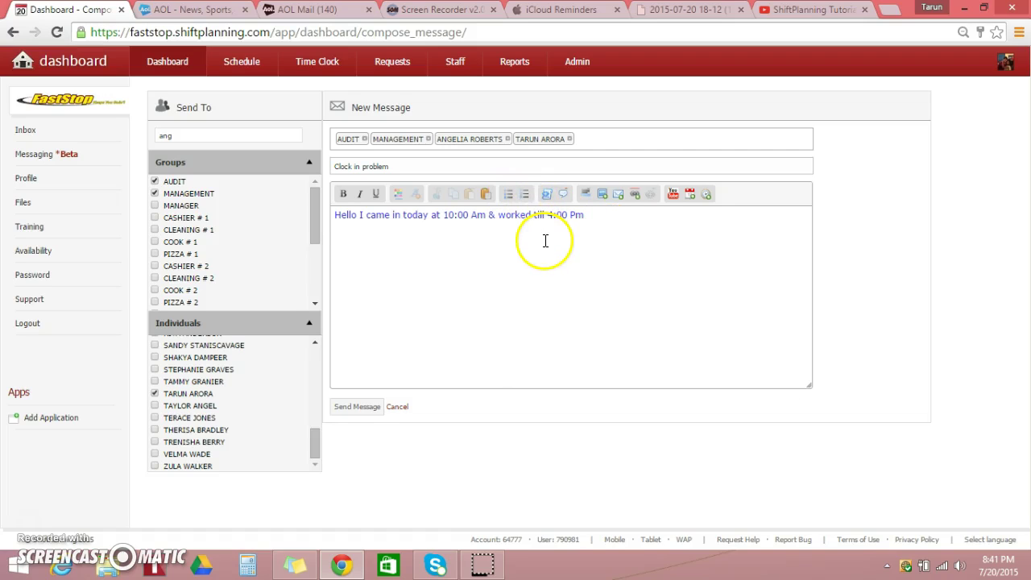
click(509, 197)
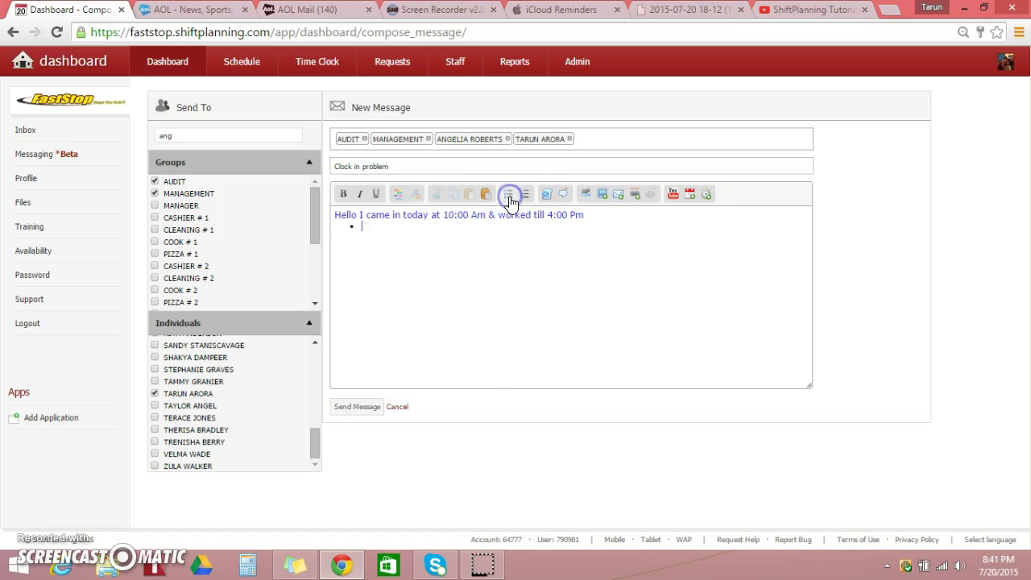
click(511, 239)
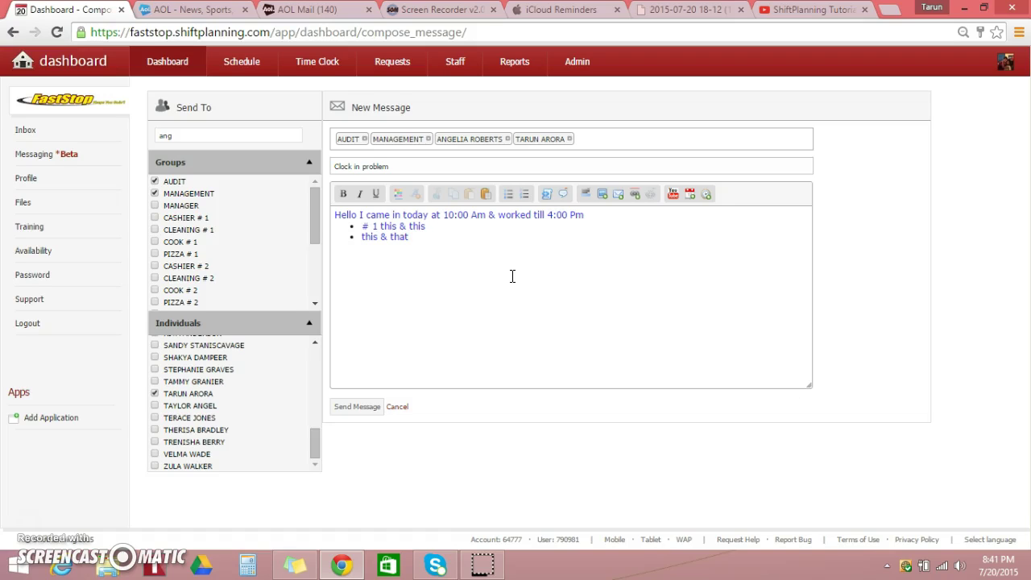
Step: Add a numbered list below the bullets with the items "ghjkksbb" and "hjjsj"
click(525, 195)
click(525, 233)
text(ghjkksbb)
key(Return)
text(hjjsj)
key(Return)
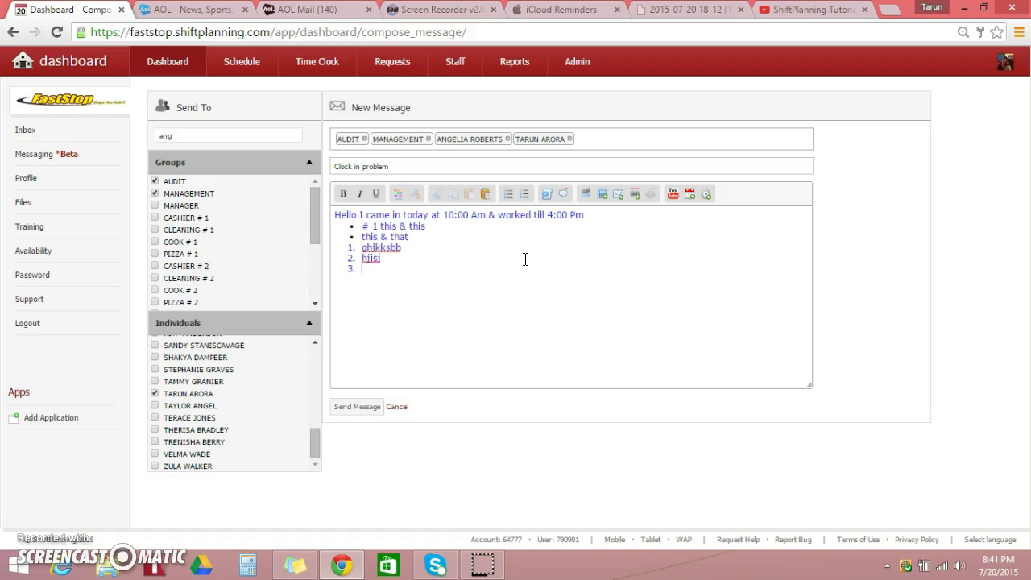
Step: Delete both lists and the sentence to empty the message body
key(BackSpace)
key(BackSpace)
key(BackSpace)
key(BackSpace)
key(BackSpace)
key(BackSpace)
key(BackSpace)
key(BackSpace)
key(BackSpace)
key(BackSpace)
key(BackSpace)
key(BackSpace)
key(BackSpace)
key(BackSpace)
key(BackSpace)
key(BackSpace)
key(BackSpace)
key(BackSpace)
key(BackSpace)
key(BackSpace)
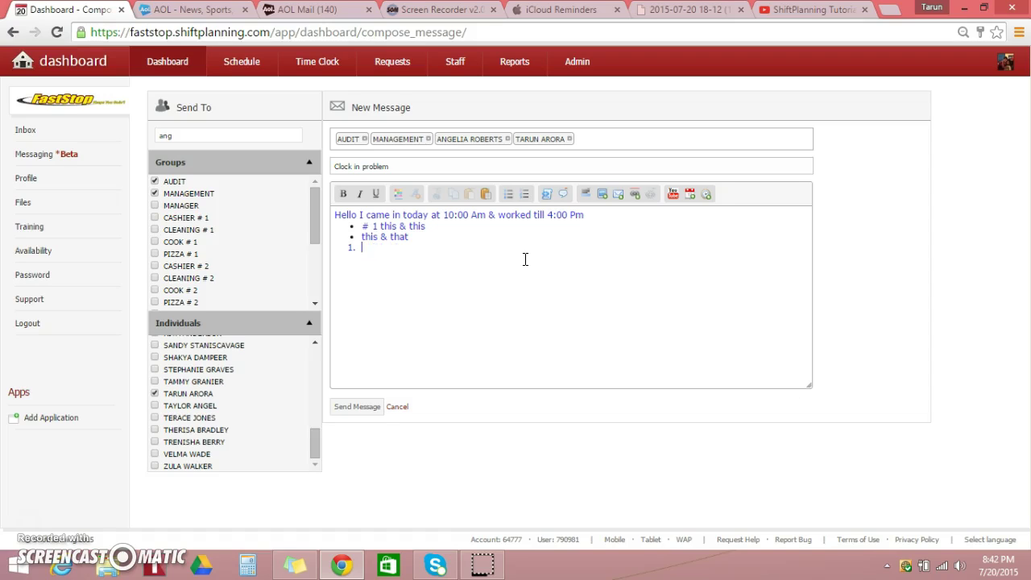
key(BackSpace)
key(BackSpace)
key(BackSpace)
key(BackSpace)
key(BackSpace)
key(BackSpace)
key(BackSpace)
key(BackSpace)
key(BackSpace)
key(BackSpace)
key(BackSpace)
key(BackSpace)
key(BackSpace)
key(BackSpace)
key(BackSpace)
key(BackSpace)
key(BackSpace)
key(BackSpace)
key(BackSpace)
key(BackSpace)
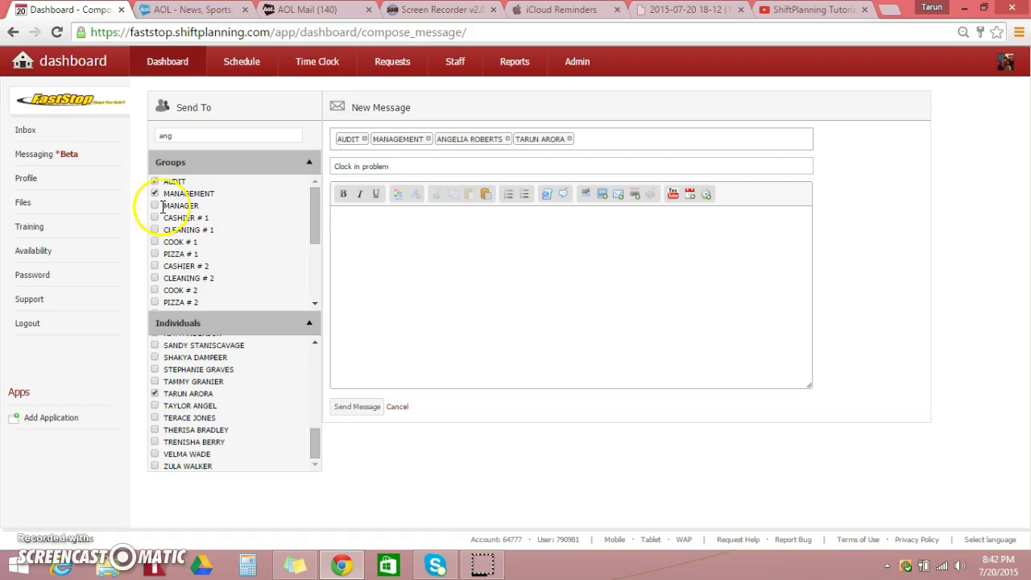
Step: Start a new message from the beta messaging inbox, addressed to the AUDIT and MANAGEMENT groups and one employee
click(34, 161)
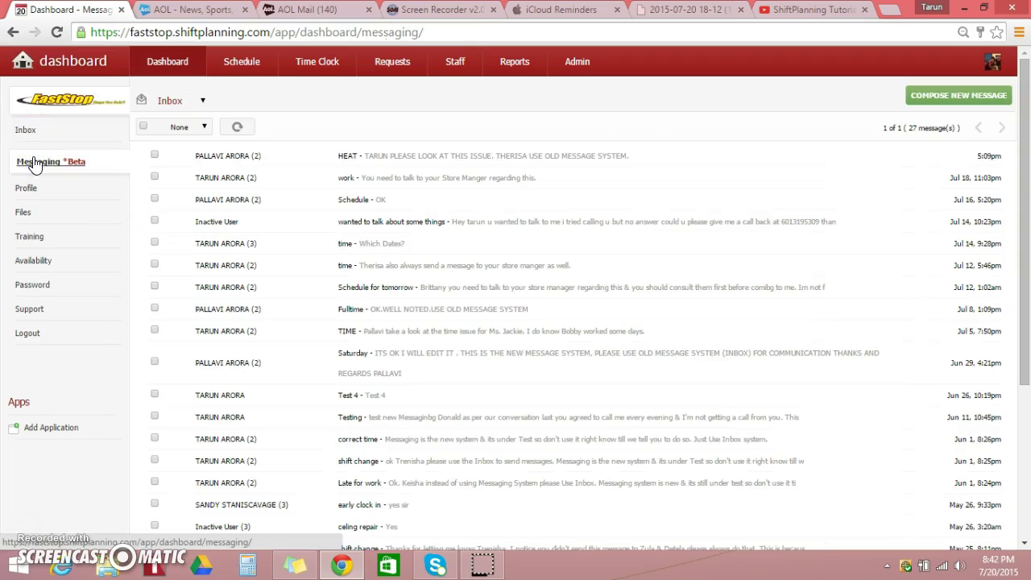
click(933, 102)
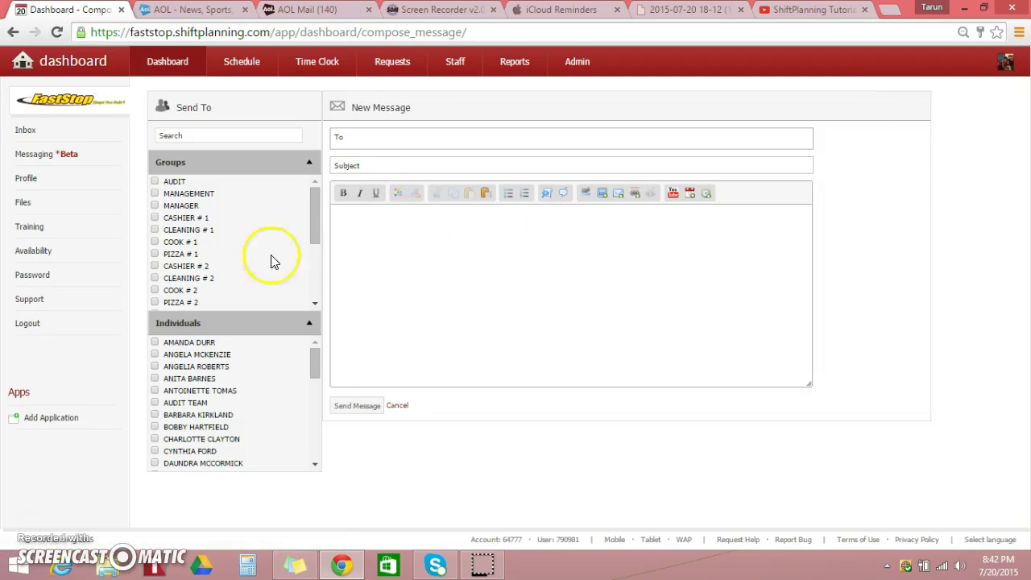
click(156, 184)
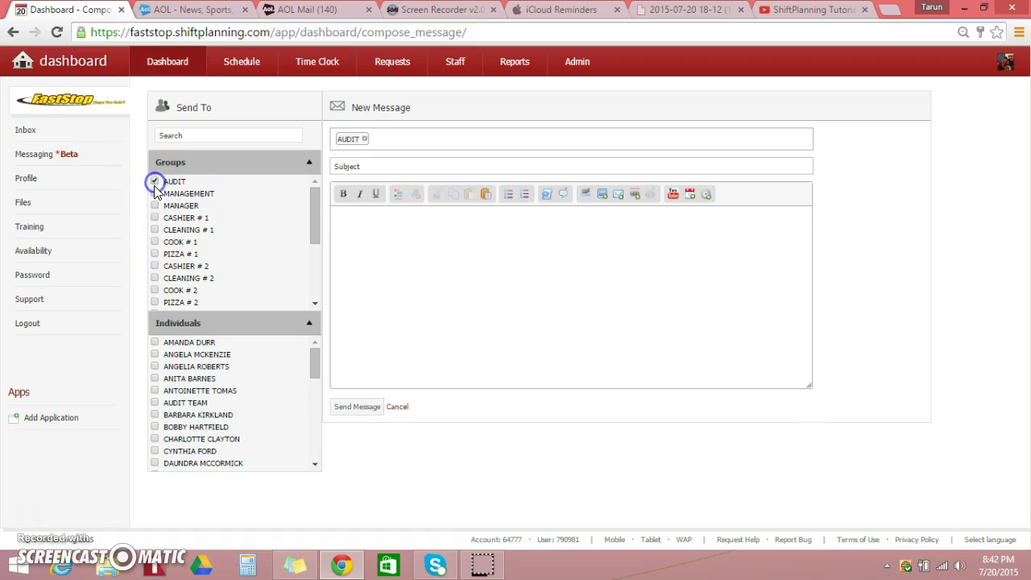
click(155, 194)
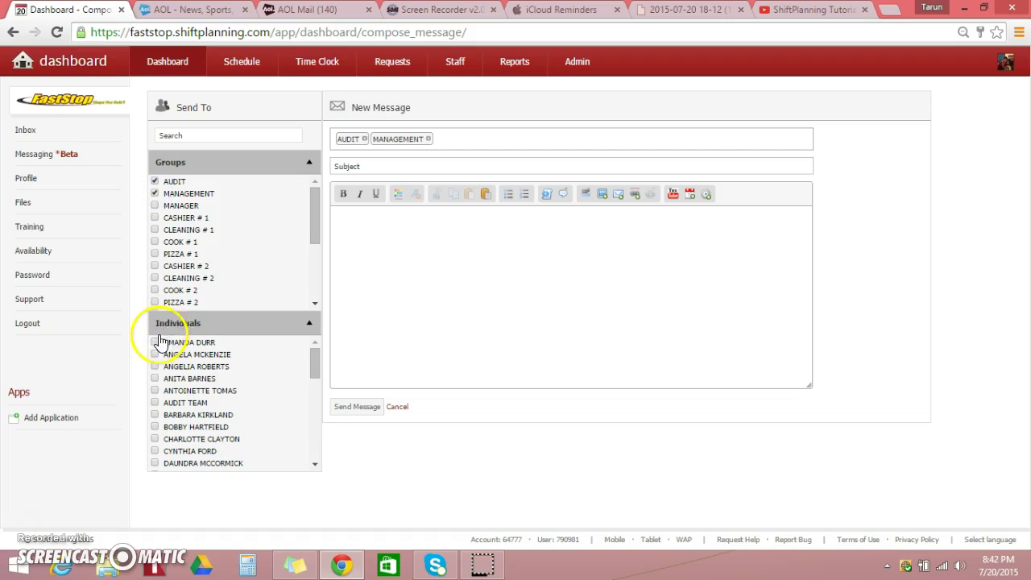
click(155, 367)
Step: Enter "Clock in problem" as the subject of the new message and move on to its body
click(401, 166)
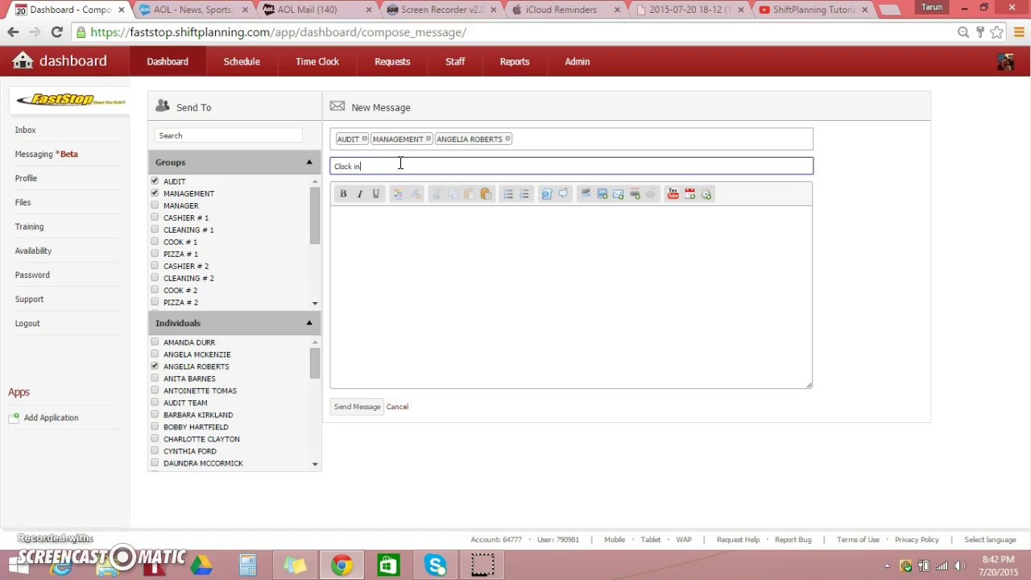
text(Clock in problem)
key(Tab)
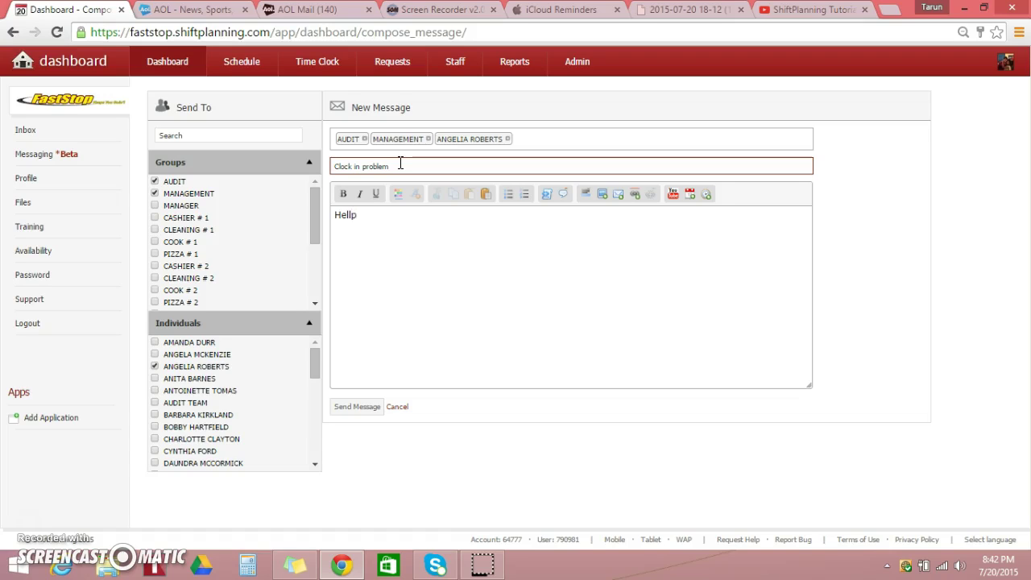
Step: Write "Hello I came in today at 10 Am & worked till 4PM." in the message body
text(Hello Icame in today)
click(364, 214)
click(415, 238)
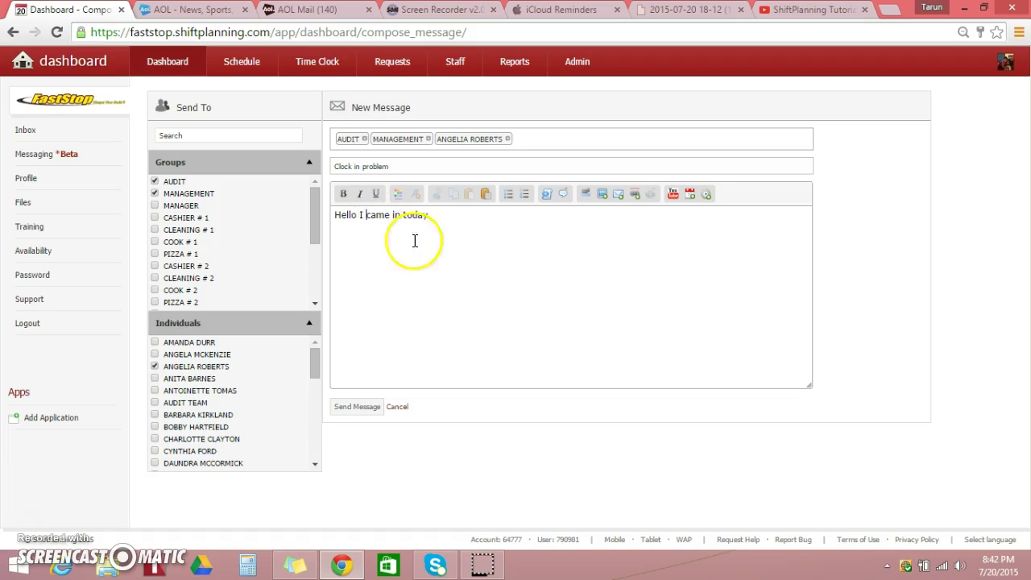
text(at 10 Am & worked till 4PM)
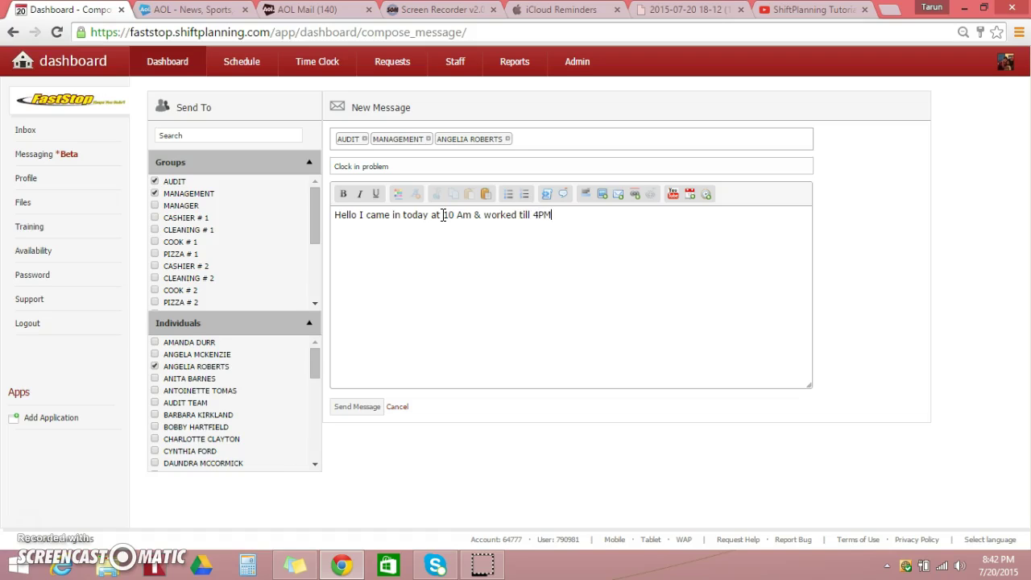
click(624, 239)
text(.)
Step: Insert the current date and time below the sentence and split them onto separate lines
click(690, 197)
click(705, 196)
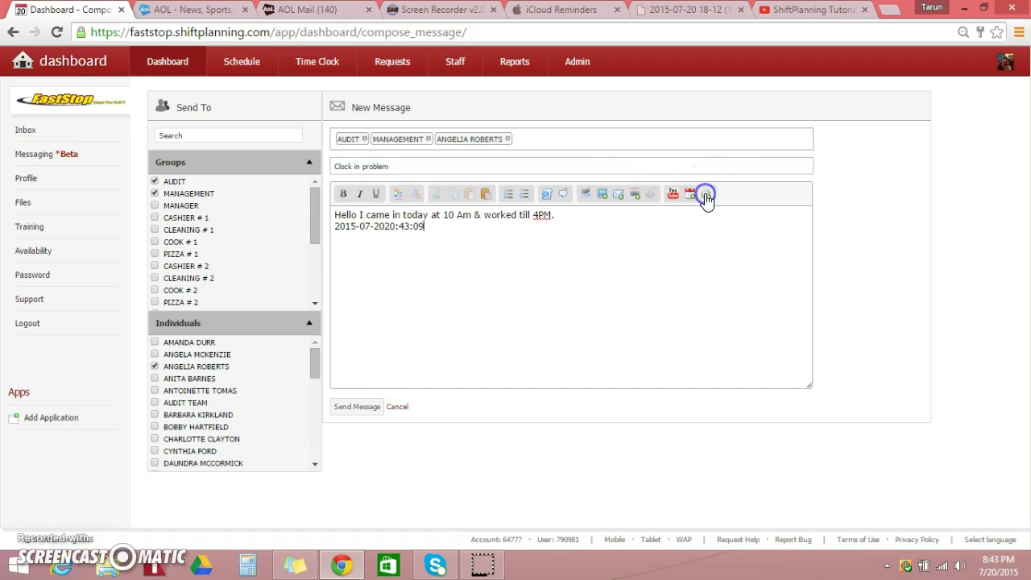
click(384, 226)
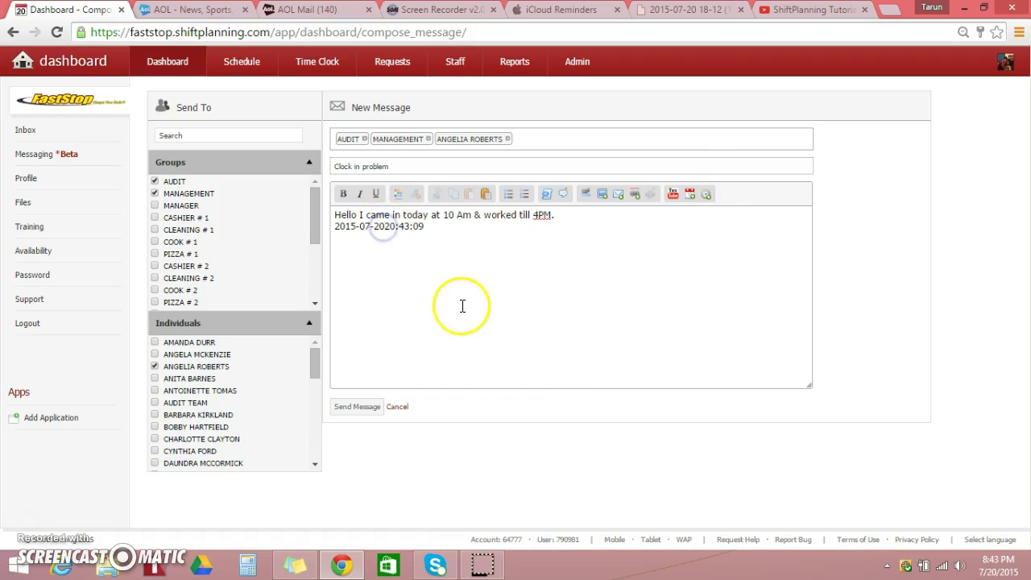
key(Return)
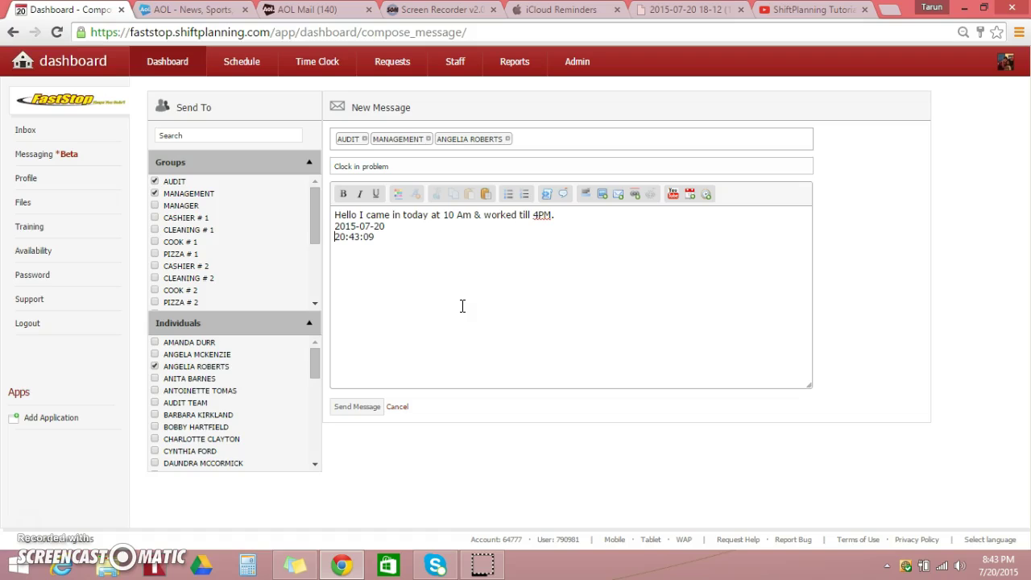
Step: Delete the inserted date and time from the message body
key(BackSpace)
key(BackSpace)
key(BackSpace)
key(BackSpace)
key(BackSpace)
key(BackSpace)
key(BackSpace)
click(405, 219)
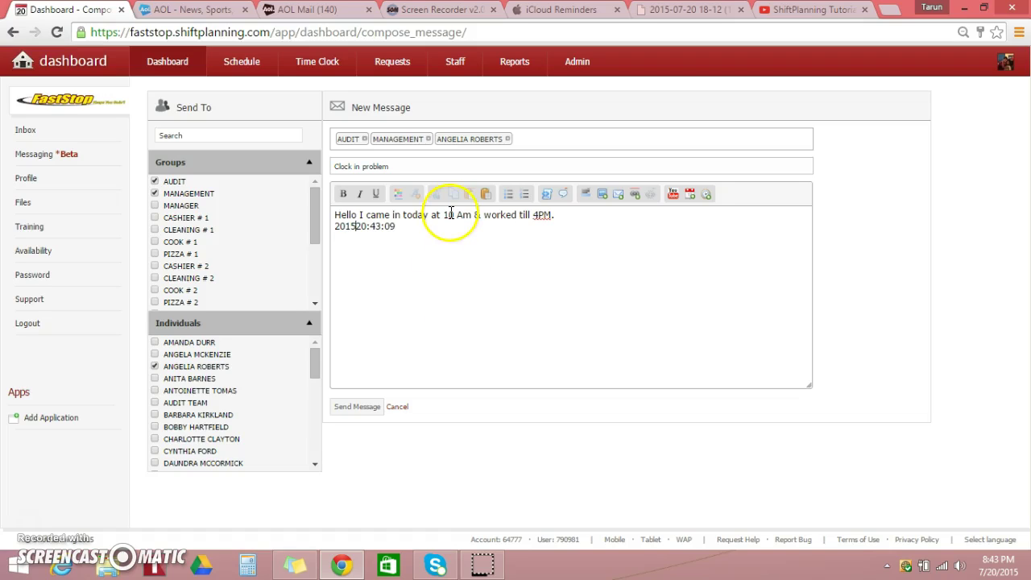
key(BackSpace)
key(BackSpace)
key(BackSpace)
key(BackSpace)
key(BackSpace)
key(BackSpace)
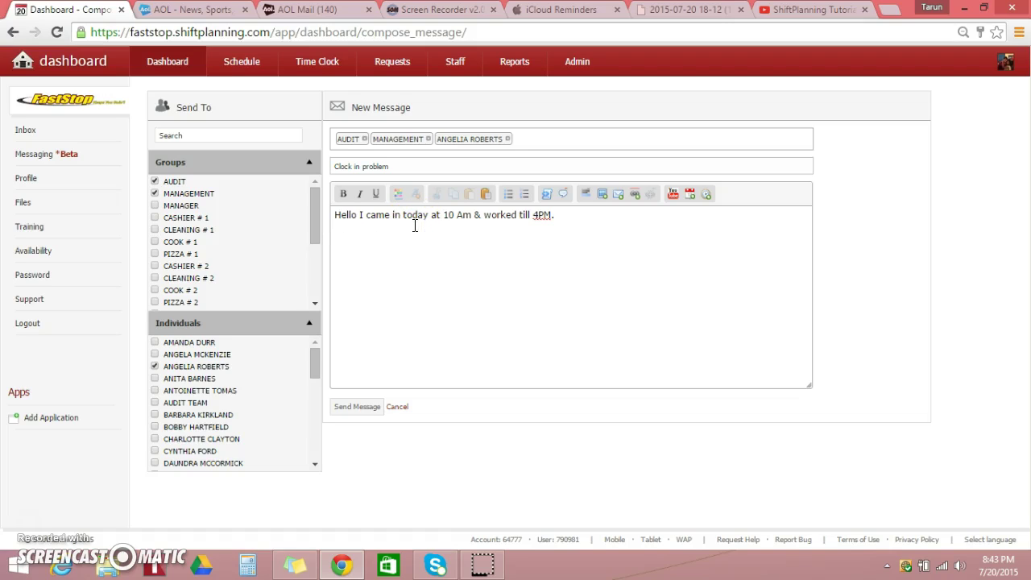
Step: Insert the current time below the sentence, followed by the current date on its own line
click(707, 196)
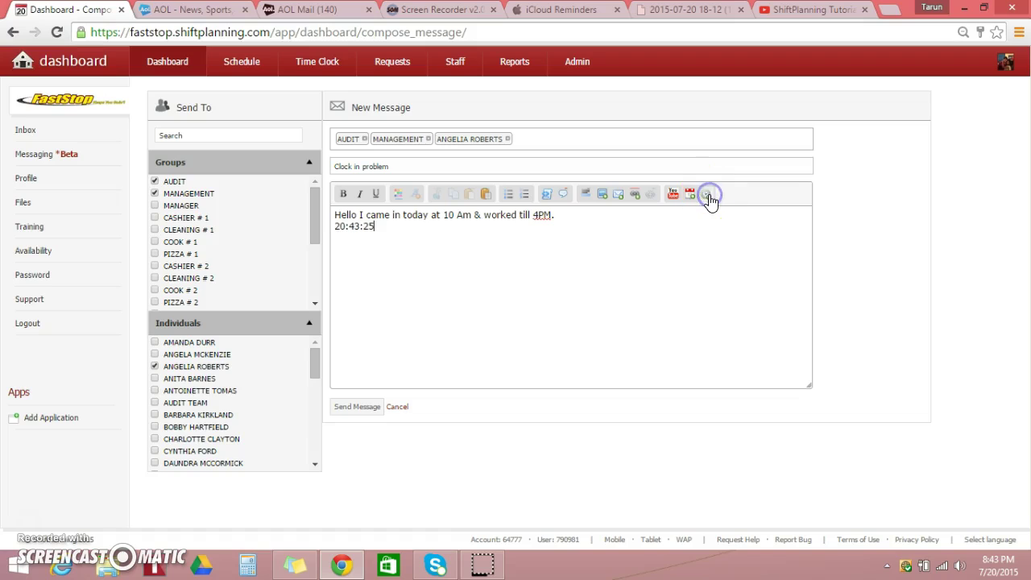
click(690, 196)
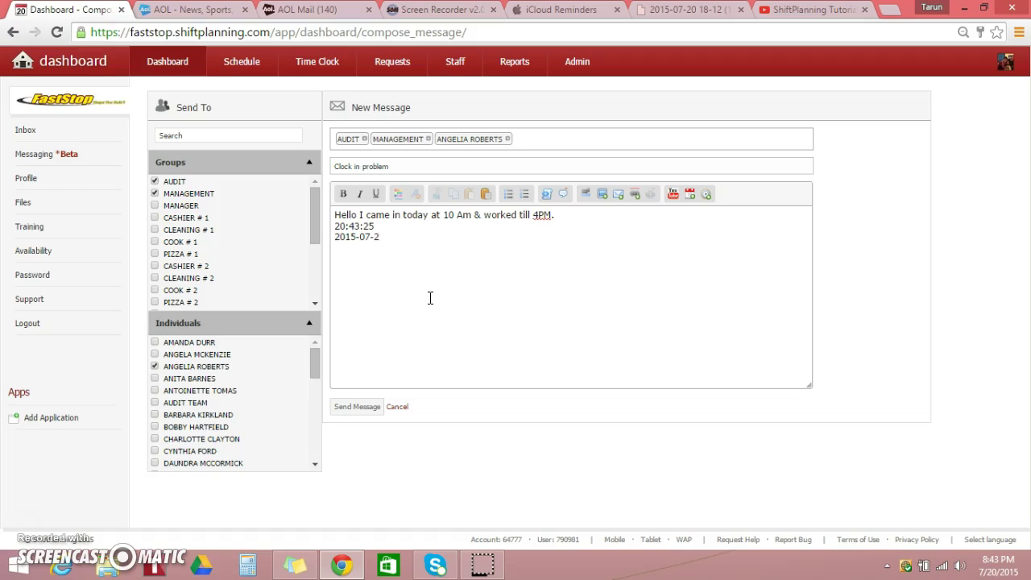
Step: Delete the inserted time and date lines below the sentence in the message body
key(BackSpace)
key(BackSpace)
key(BackSpace)
key(BackSpace)
key(BackSpace)
key(BackSpace)
Step: Remove the AUDIT group and the individual recipient, and send the clock-in problem message to MANAGEMENT only
click(366, 141)
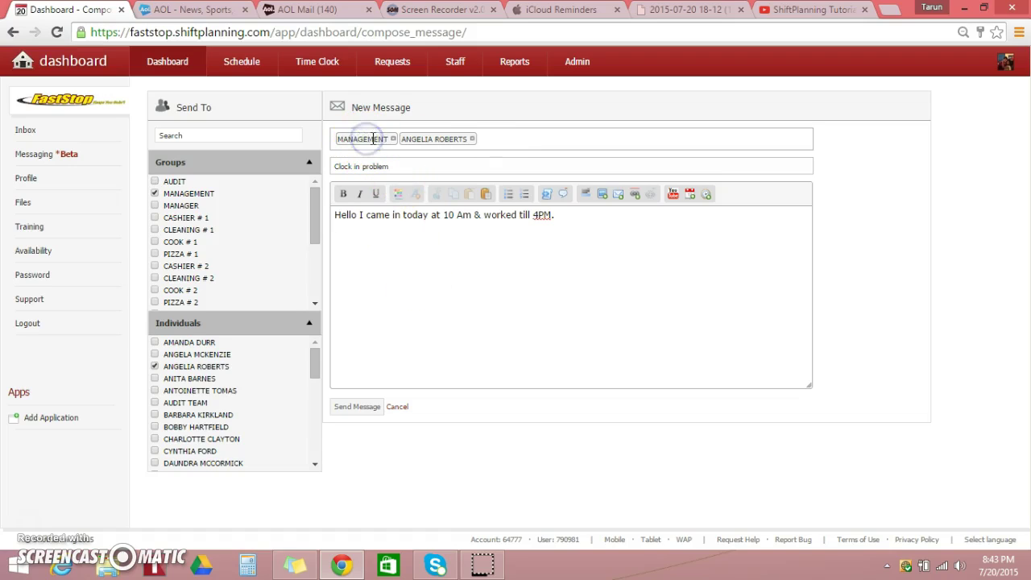
click(472, 140)
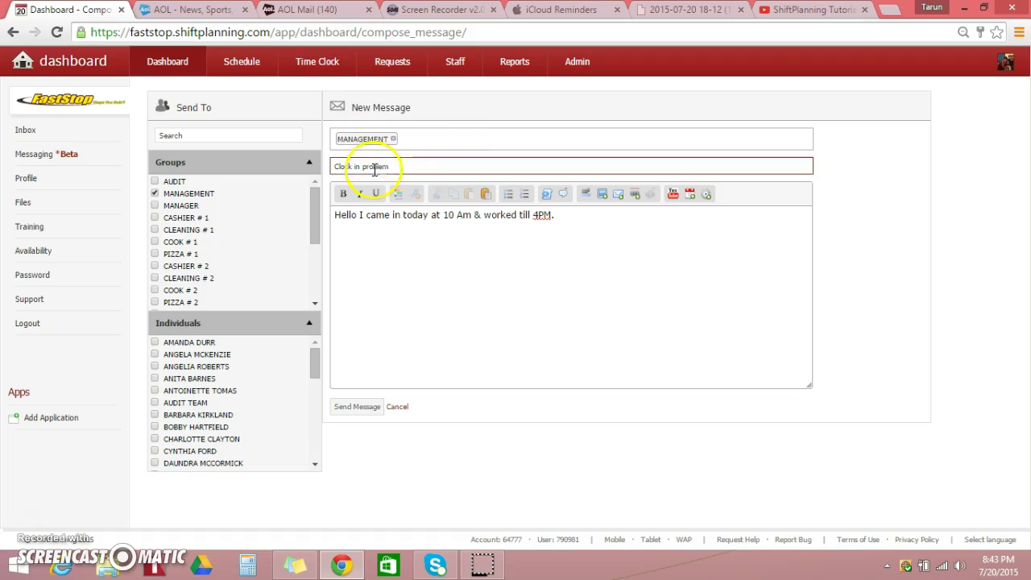
click(368, 408)
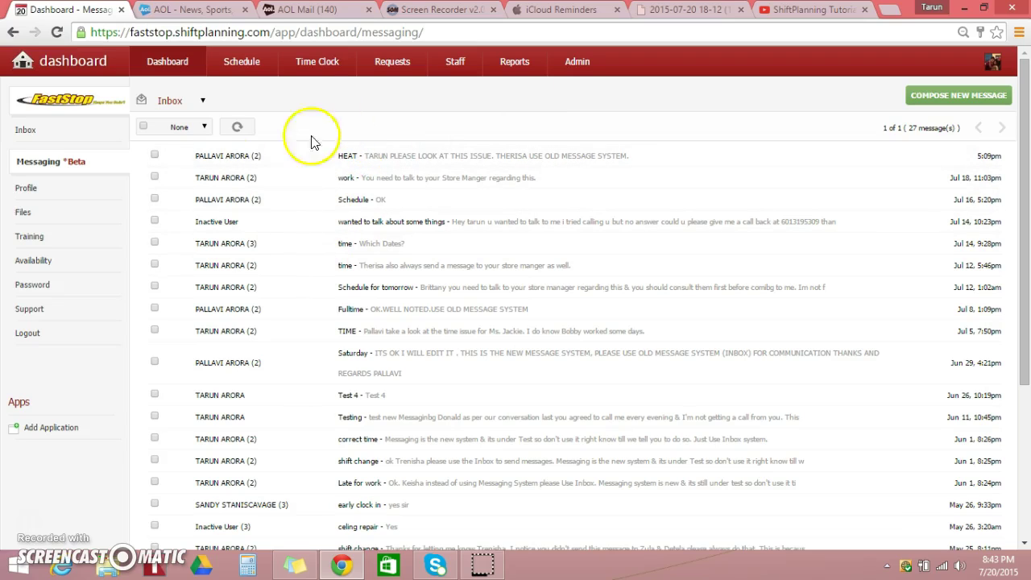
Step: Reload the beta messaging inbox and view the options for selecting messages by read status
click(39, 166)
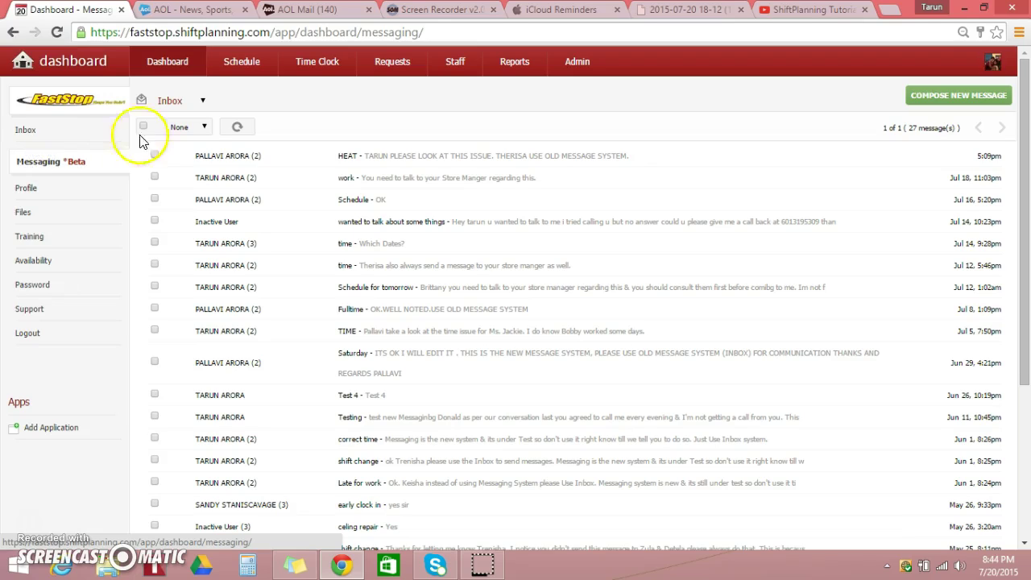
click(201, 127)
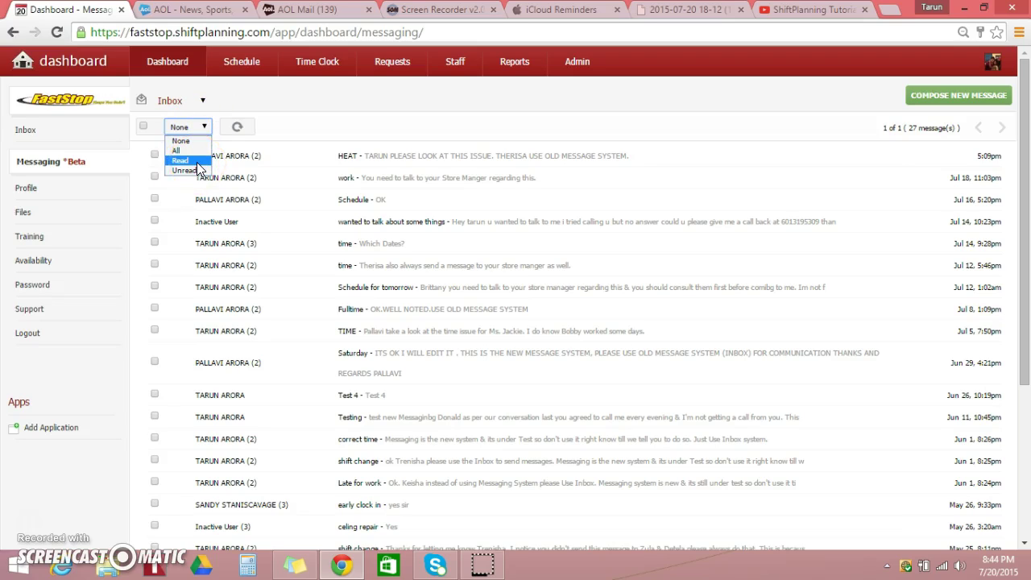
click(298, 113)
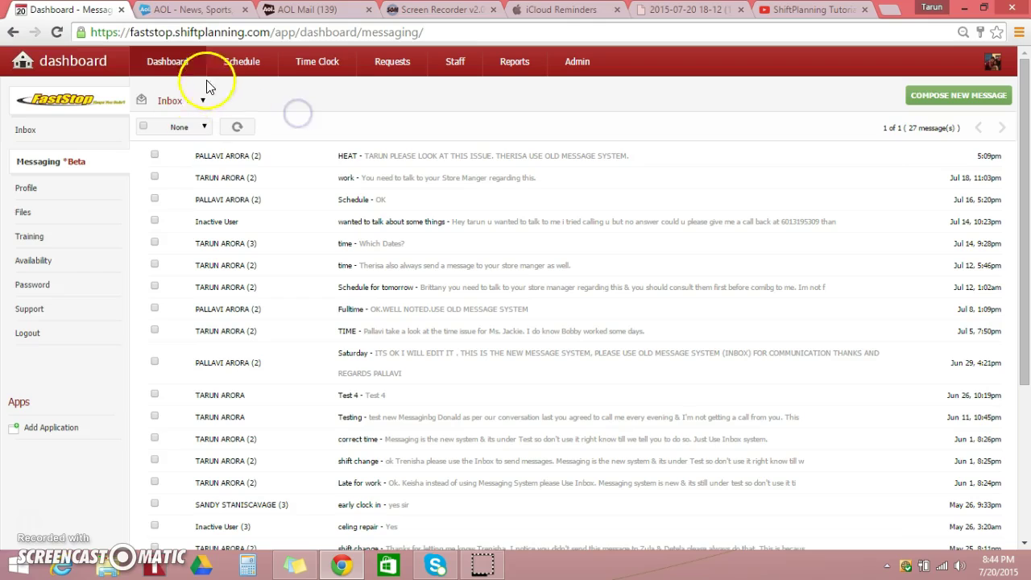
Step: Switch the message list to Sentbox and open the sent "Clock in problem" message
click(202, 100)
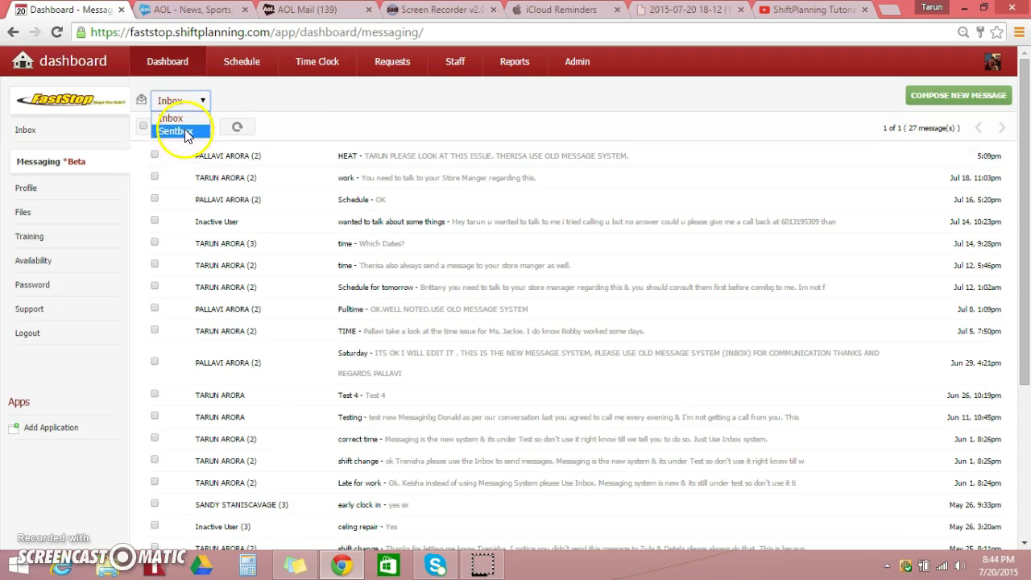
click(185, 132)
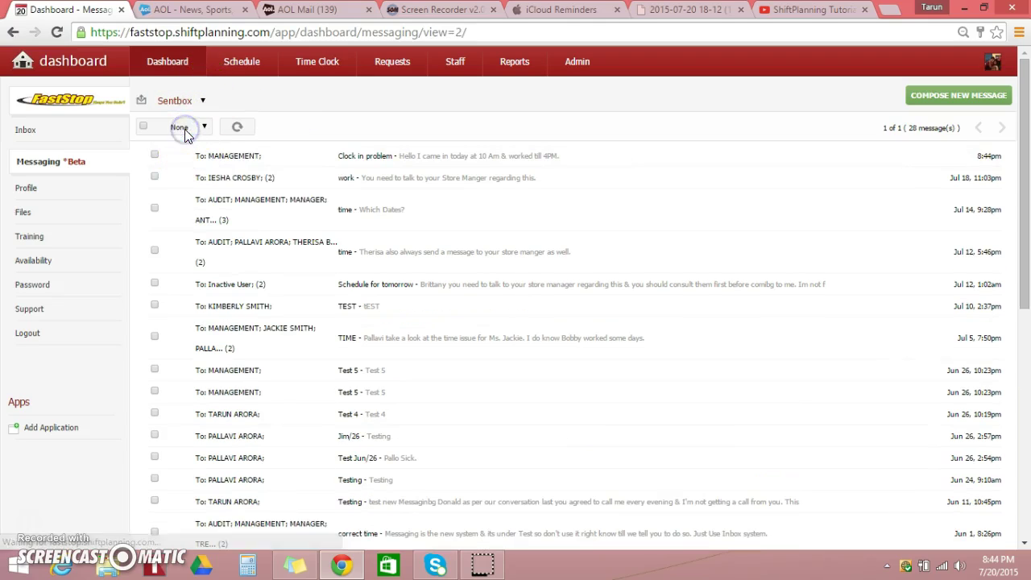
click(264, 156)
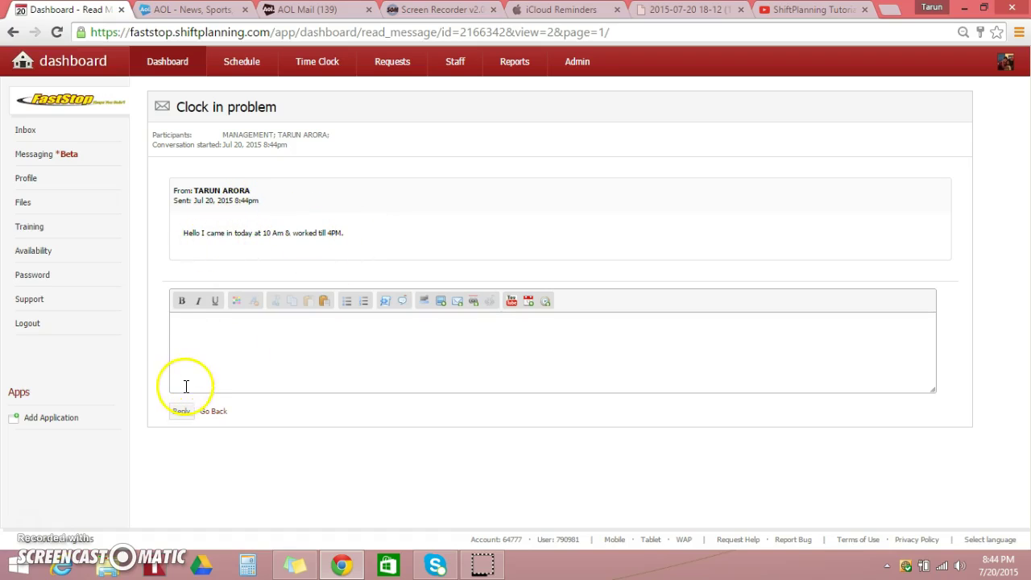
Step: Send two replies in the "Clock in problem" conversation, "Ok I got it" followed by "ok"
click(188, 323)
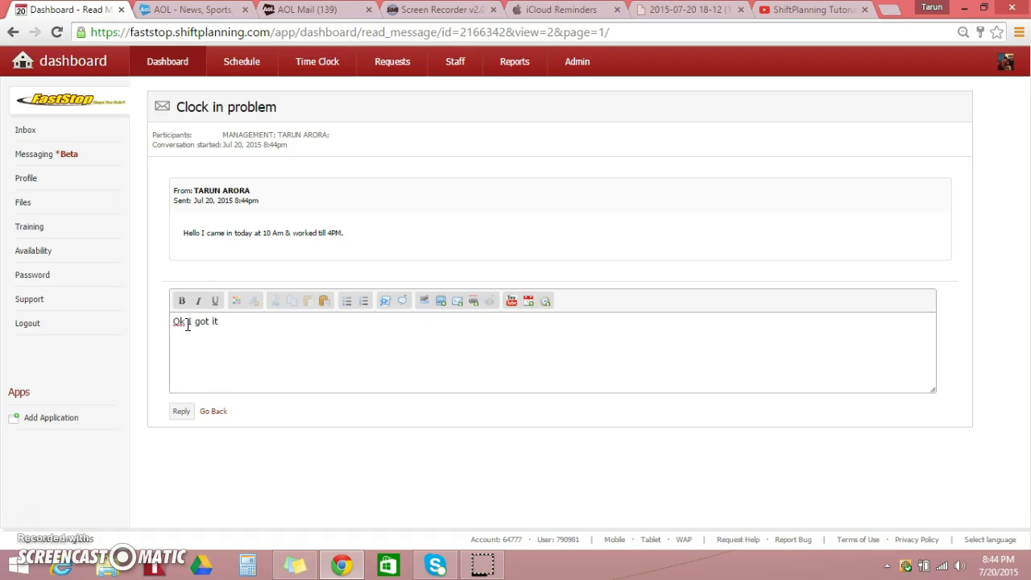
click(181, 412)
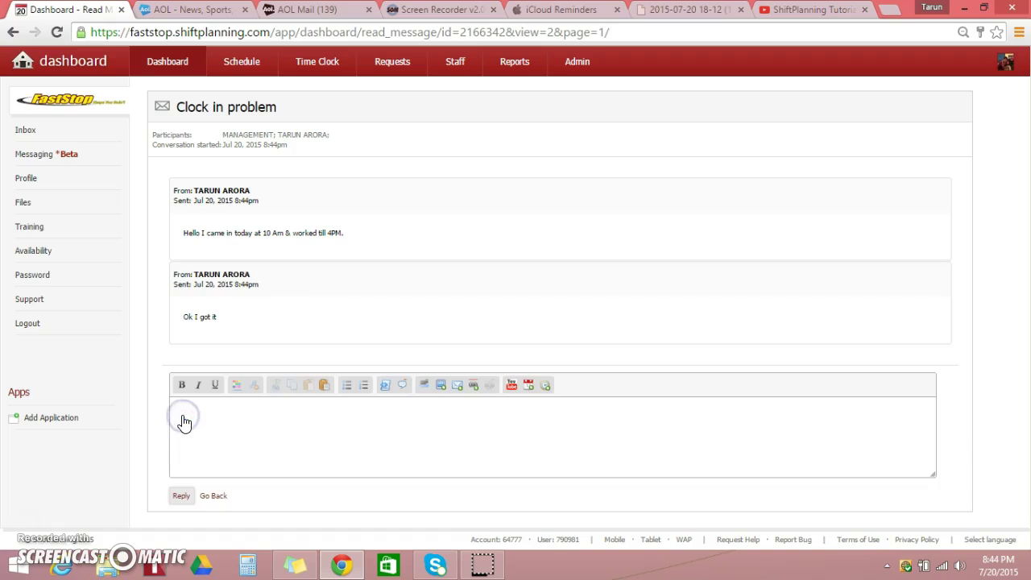
click(213, 418)
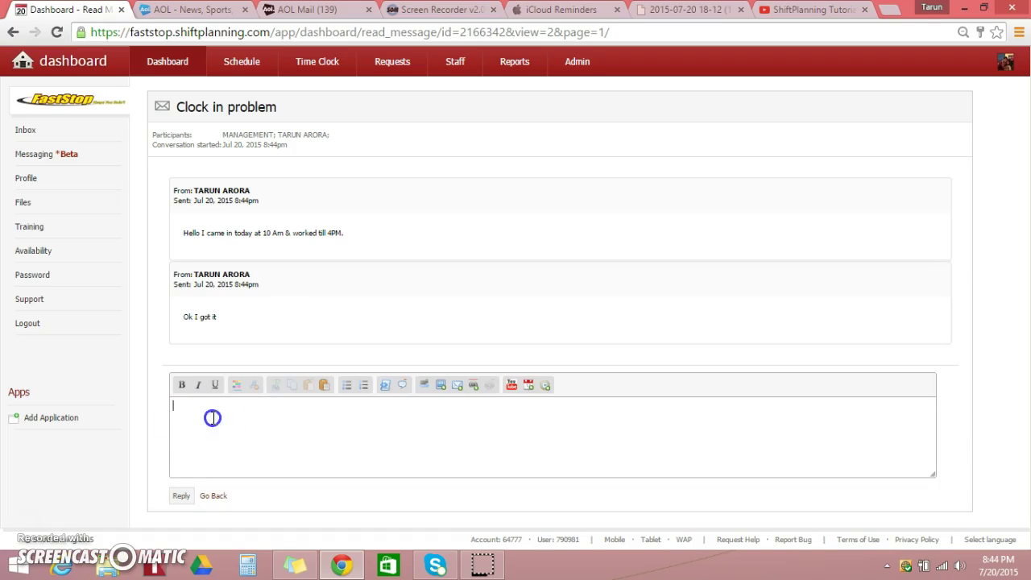
click(181, 495)
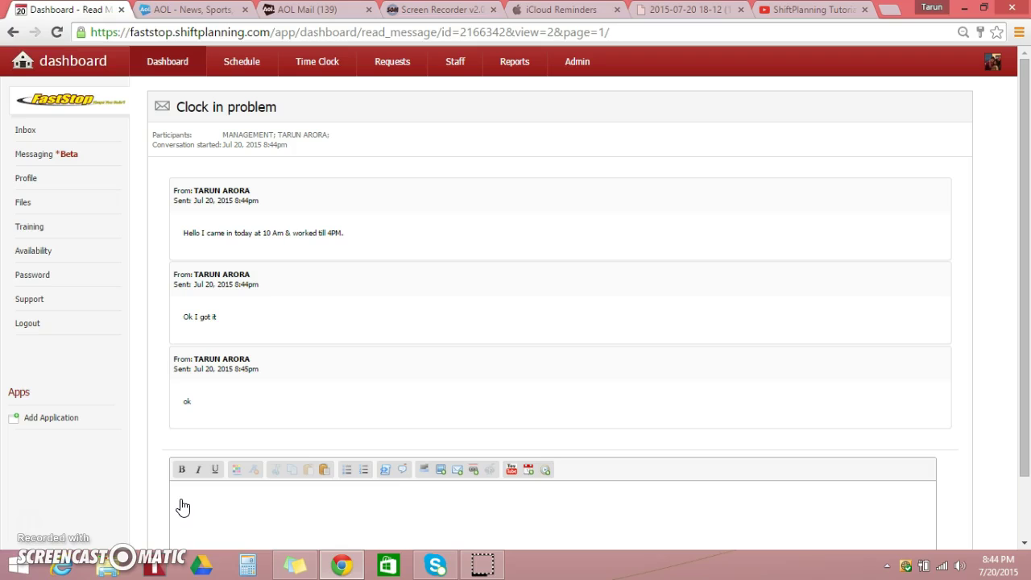
Step: Send another reply reading "ok I got it" and review the conversation from its first message
drag(1015, 237, 1025, 355)
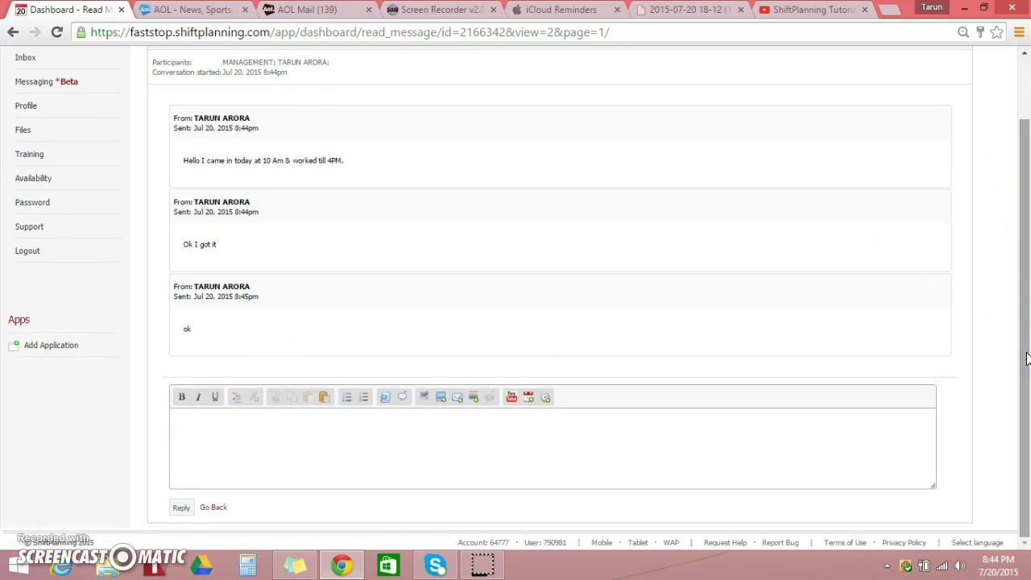
click(194, 417)
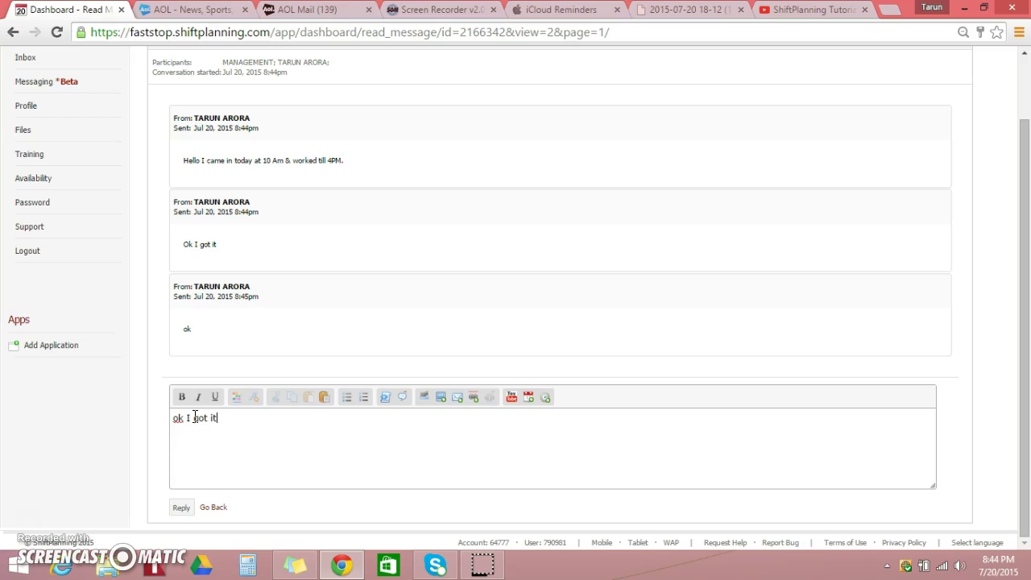
click(184, 507)
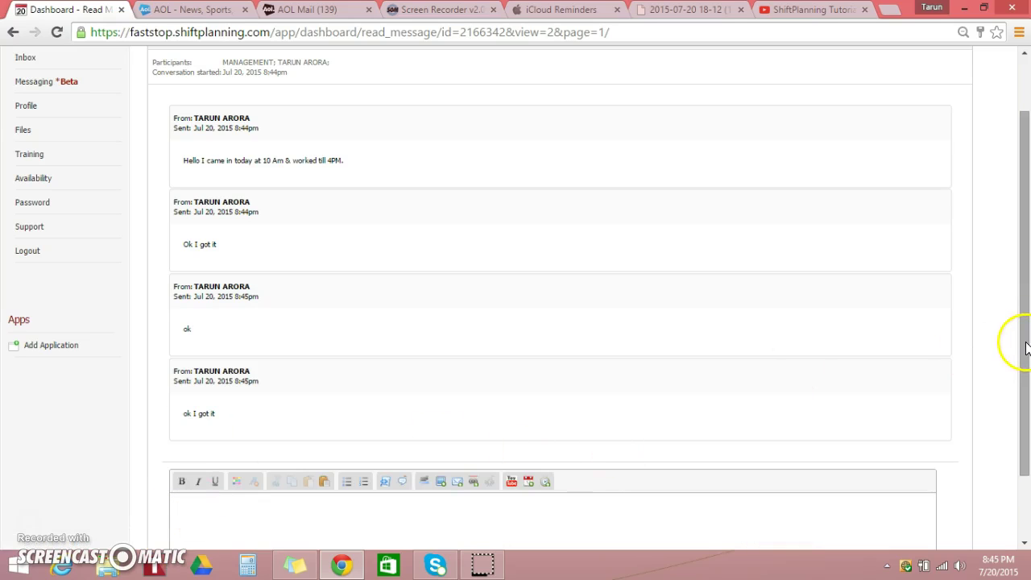
drag(1027, 260, 1027, 164)
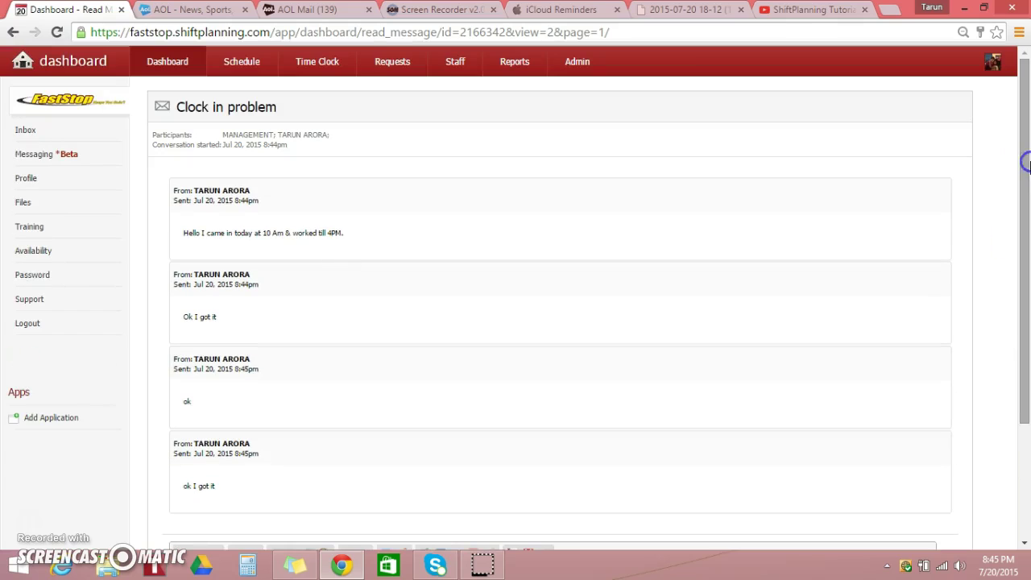
Step: Return to the beta messaging inbox and start a new blank message with the subject field active
click(26, 157)
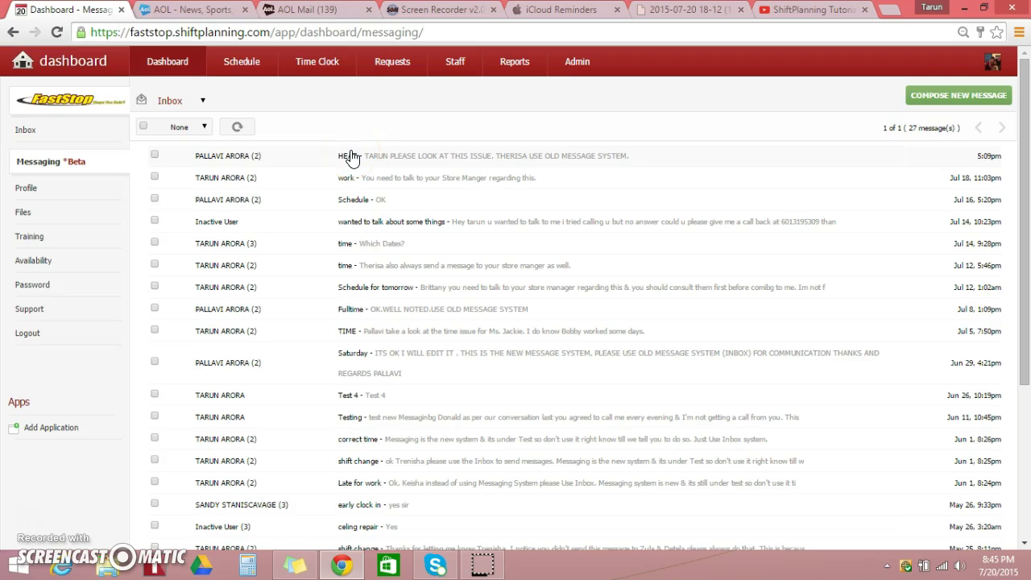
click(936, 102)
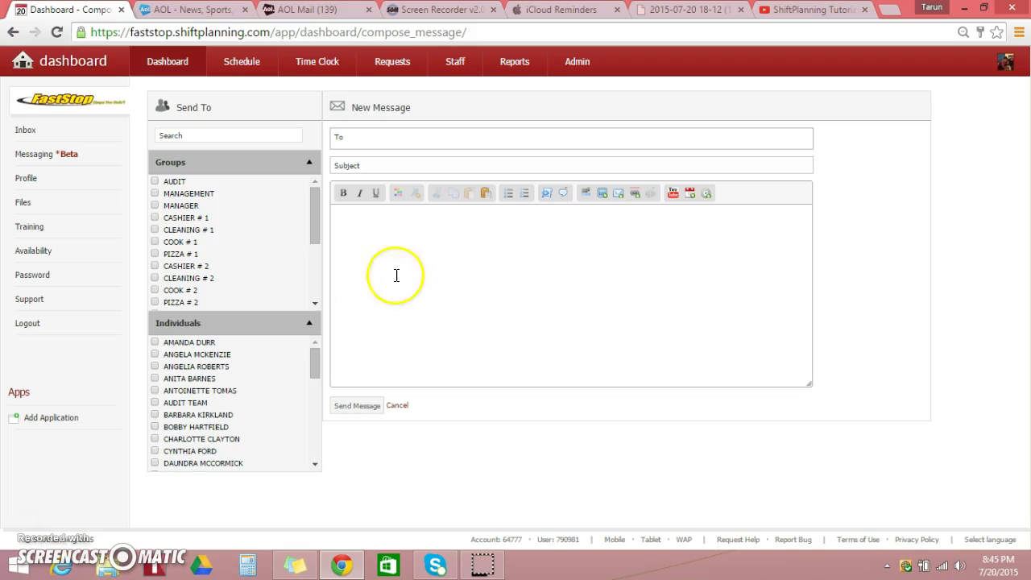
click(420, 163)
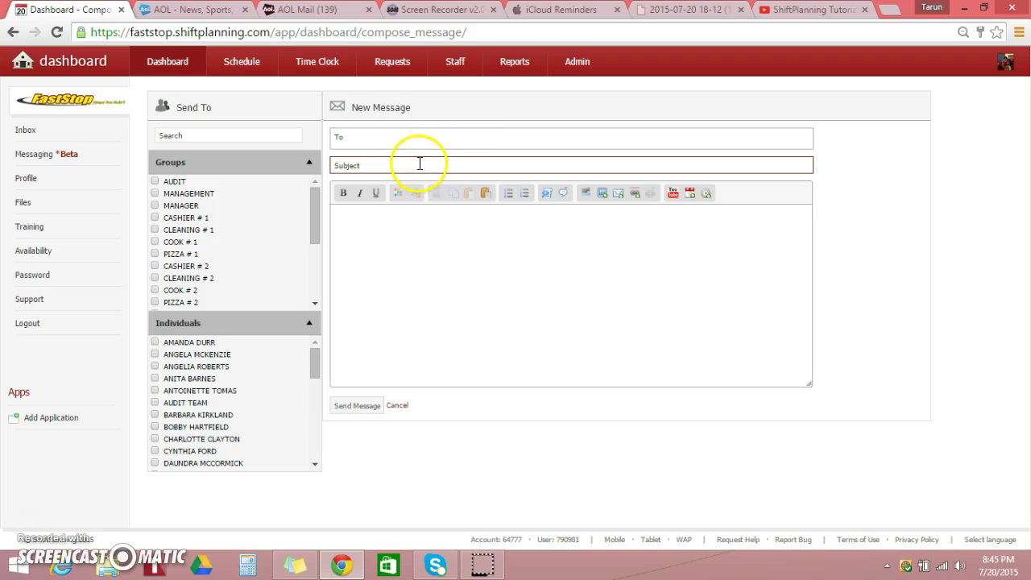